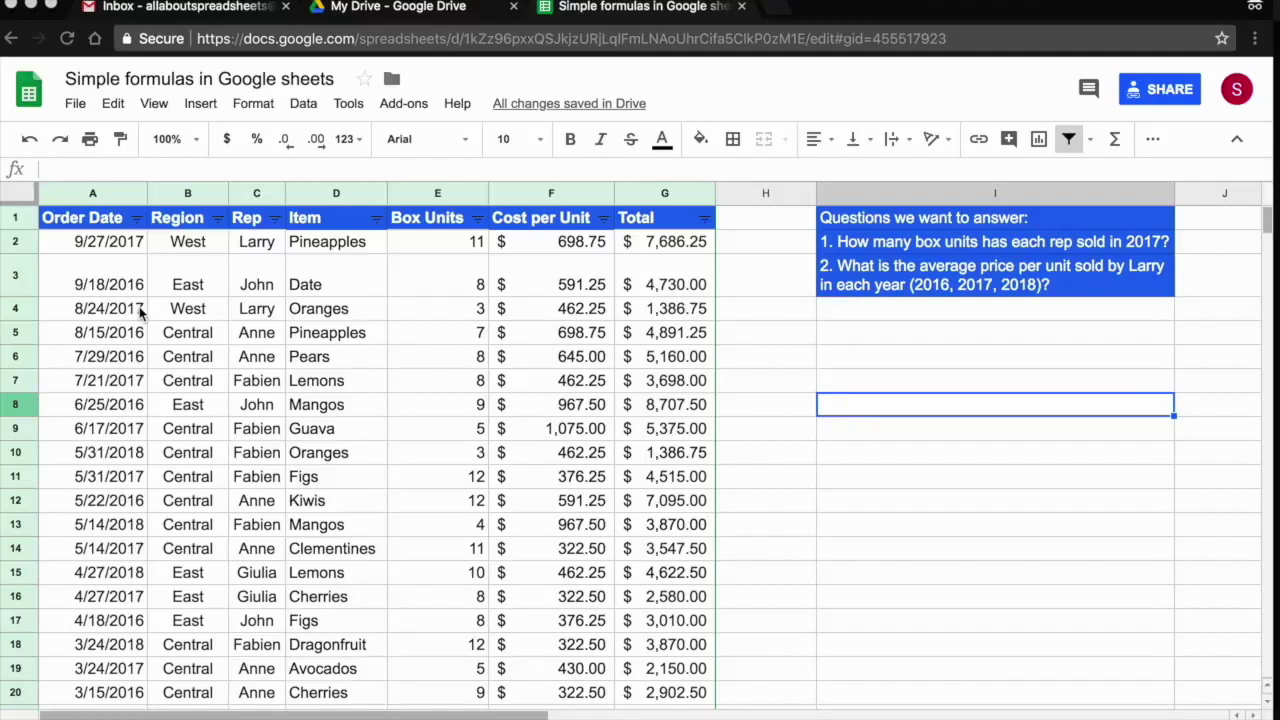
# Scan the sales data and read the questions about box units and Larry's average price
pyautogui.scroll(-5, 483, 284)
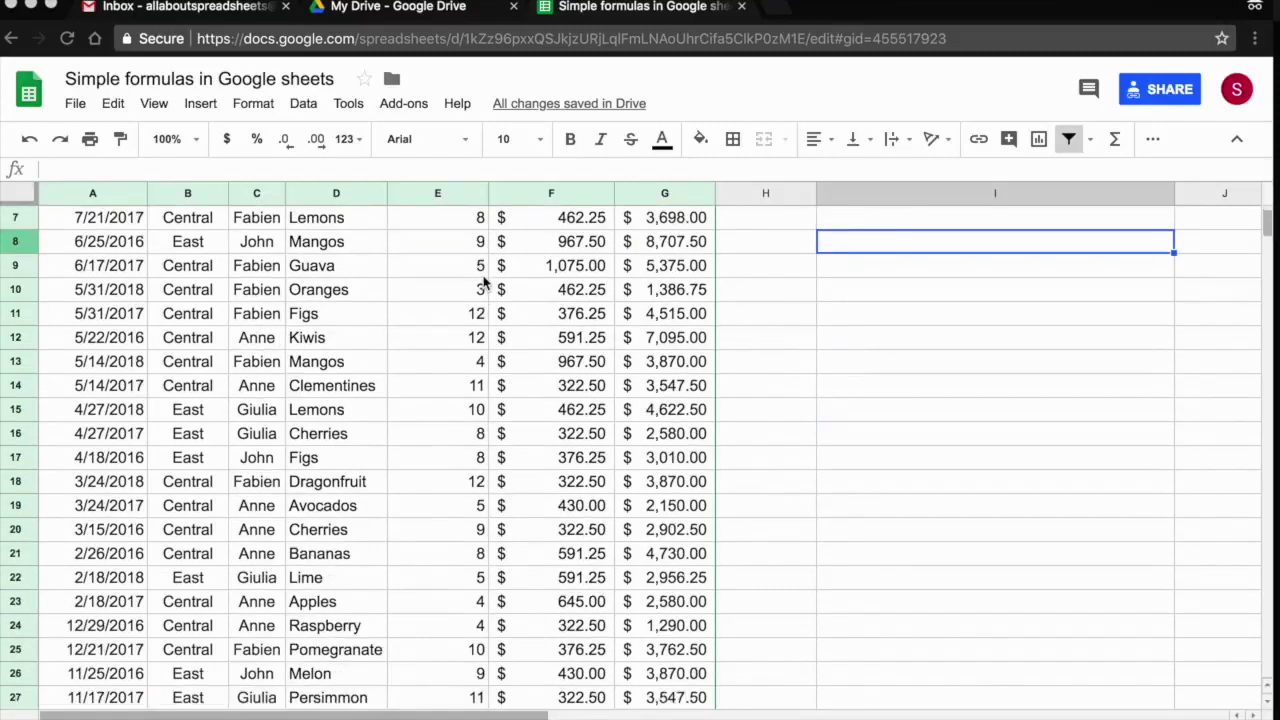
pyautogui.scroll(-7, 483, 284)
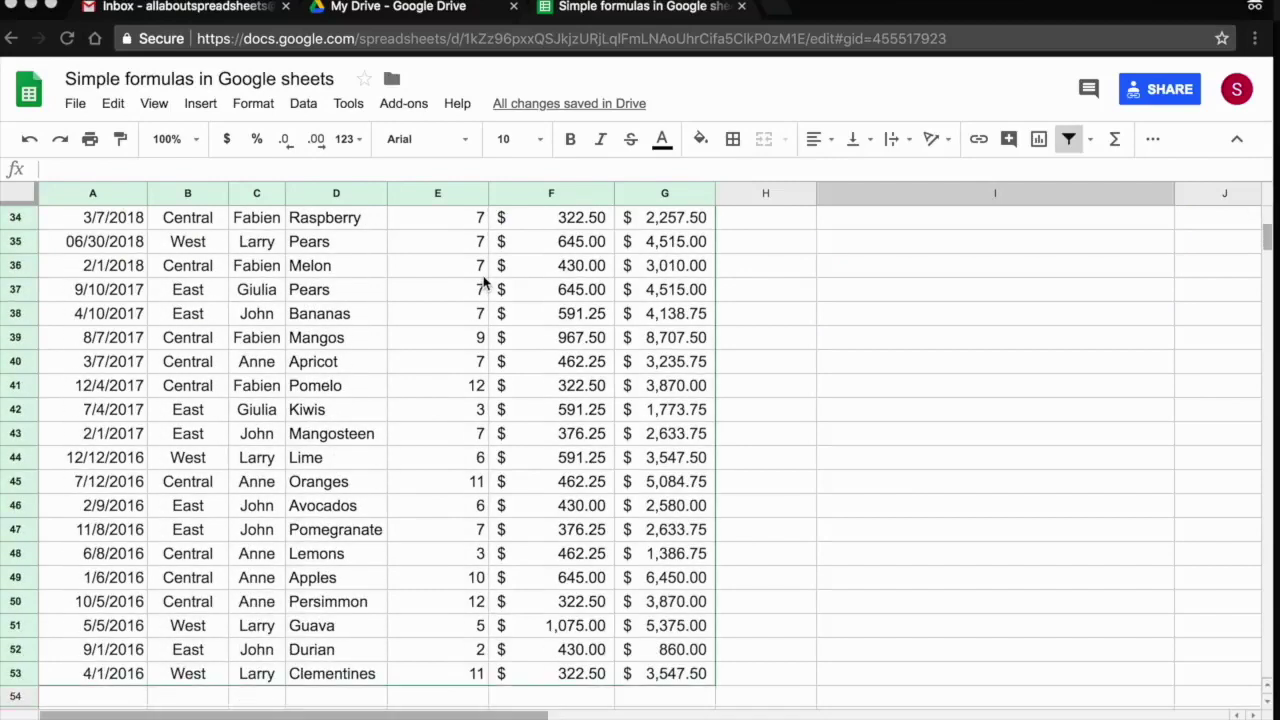
pyautogui.scroll(1, 483, 284)
pyautogui.scroll(10, 483, 284)
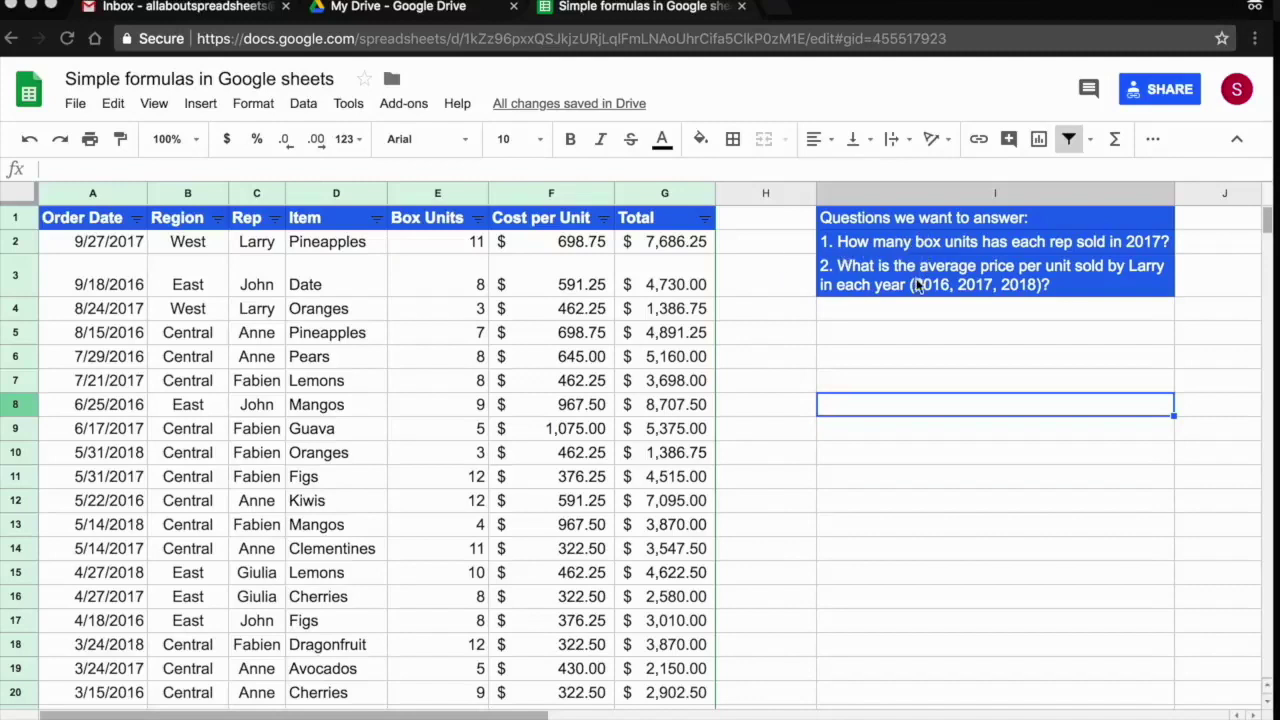
pyautogui.click(973, 250)
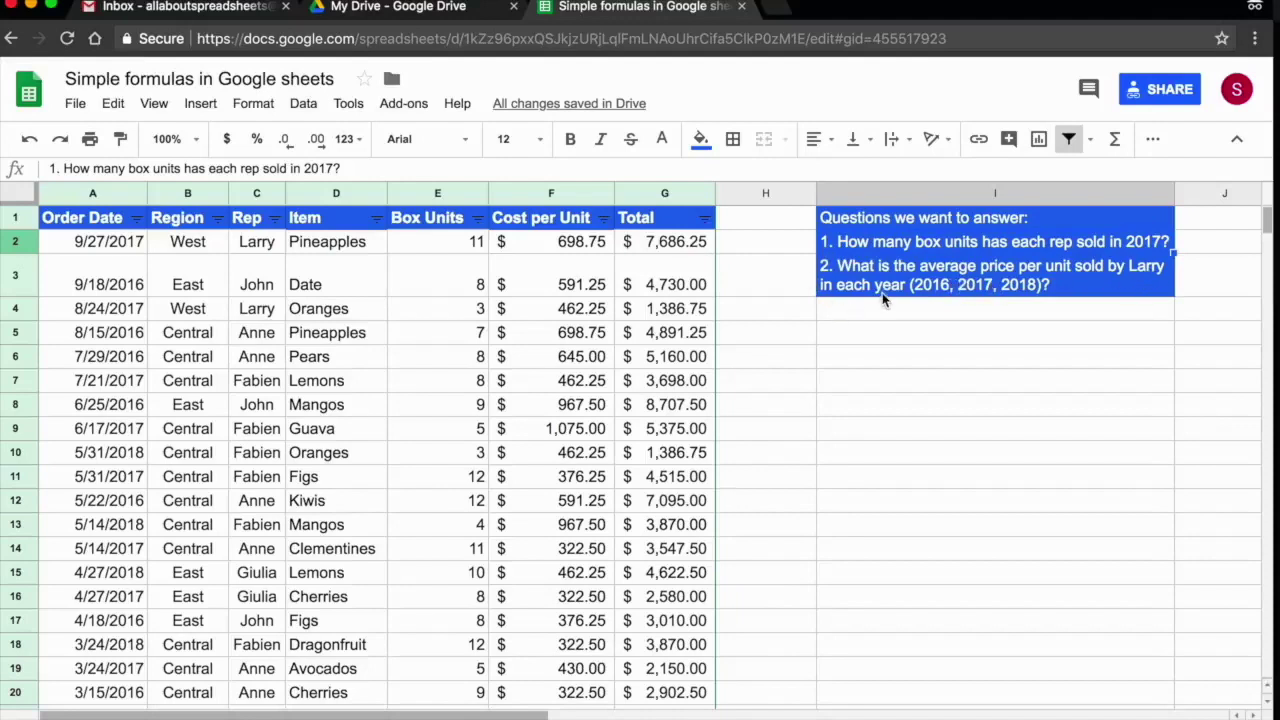
pyautogui.click(977, 293)
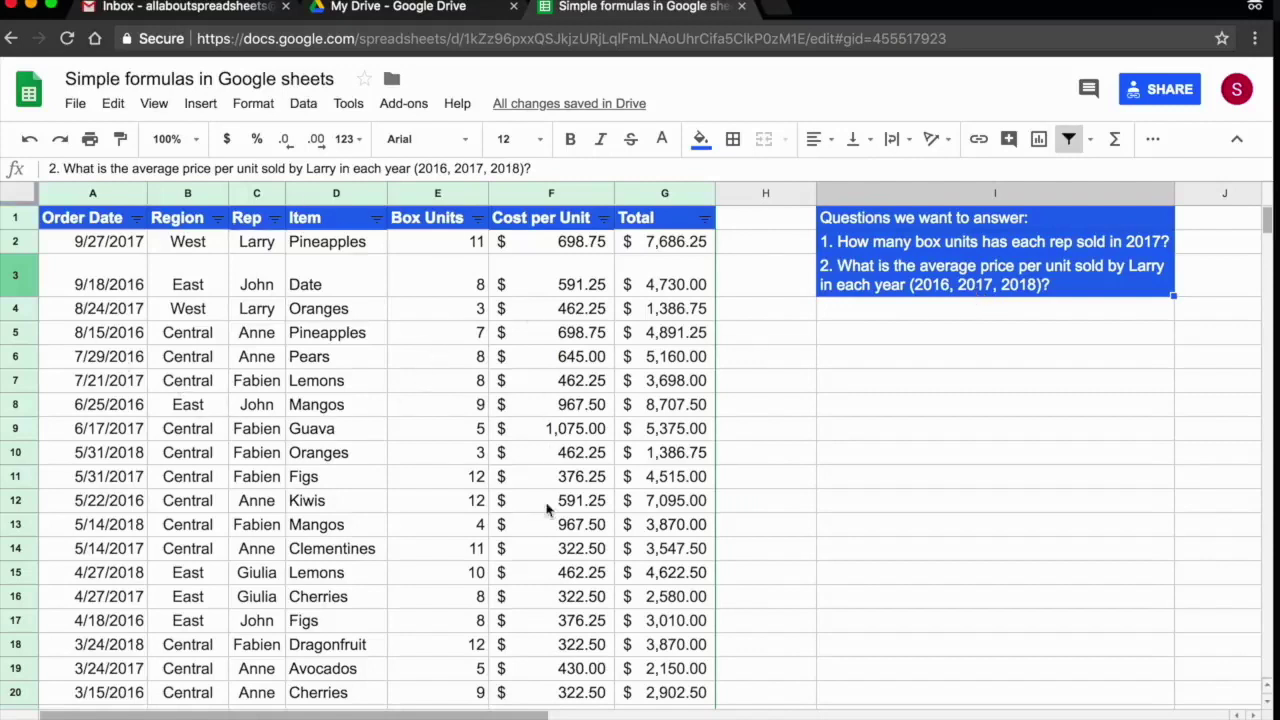
# Insert a pivot table on a new sheet from the sales range A1:G53
pyautogui.click(547, 336)
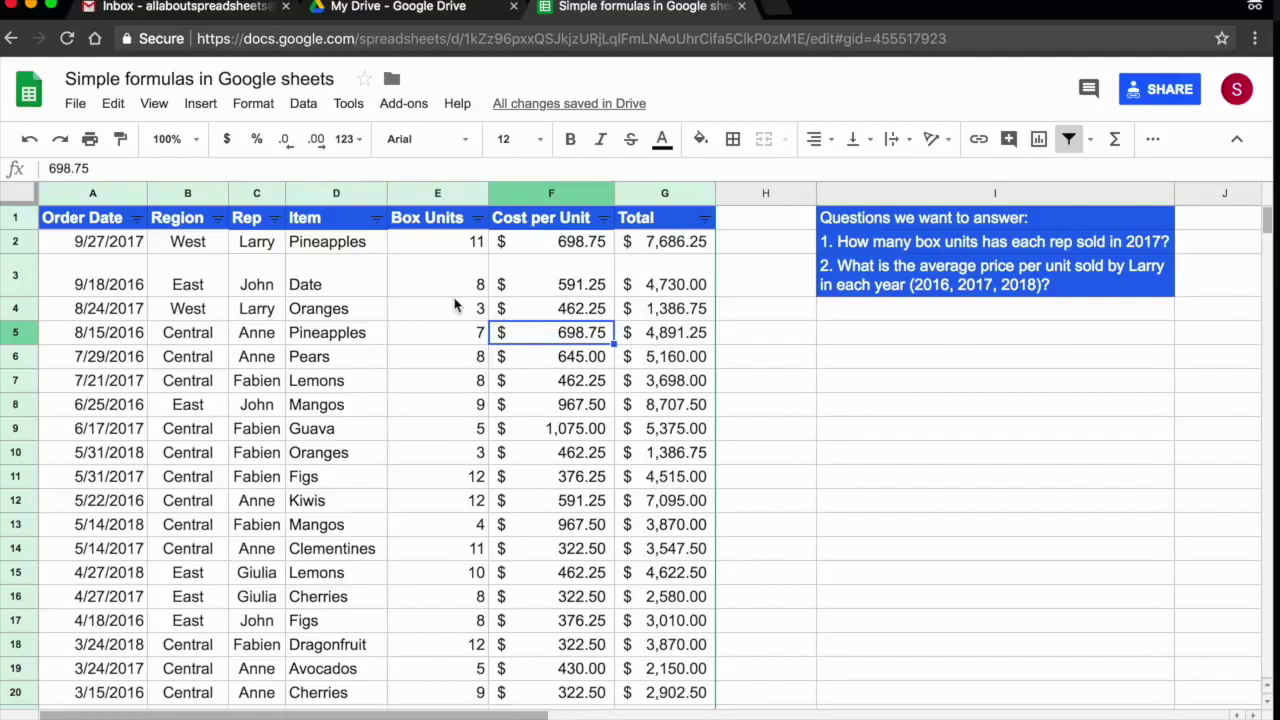
pyautogui.click(305, 104)
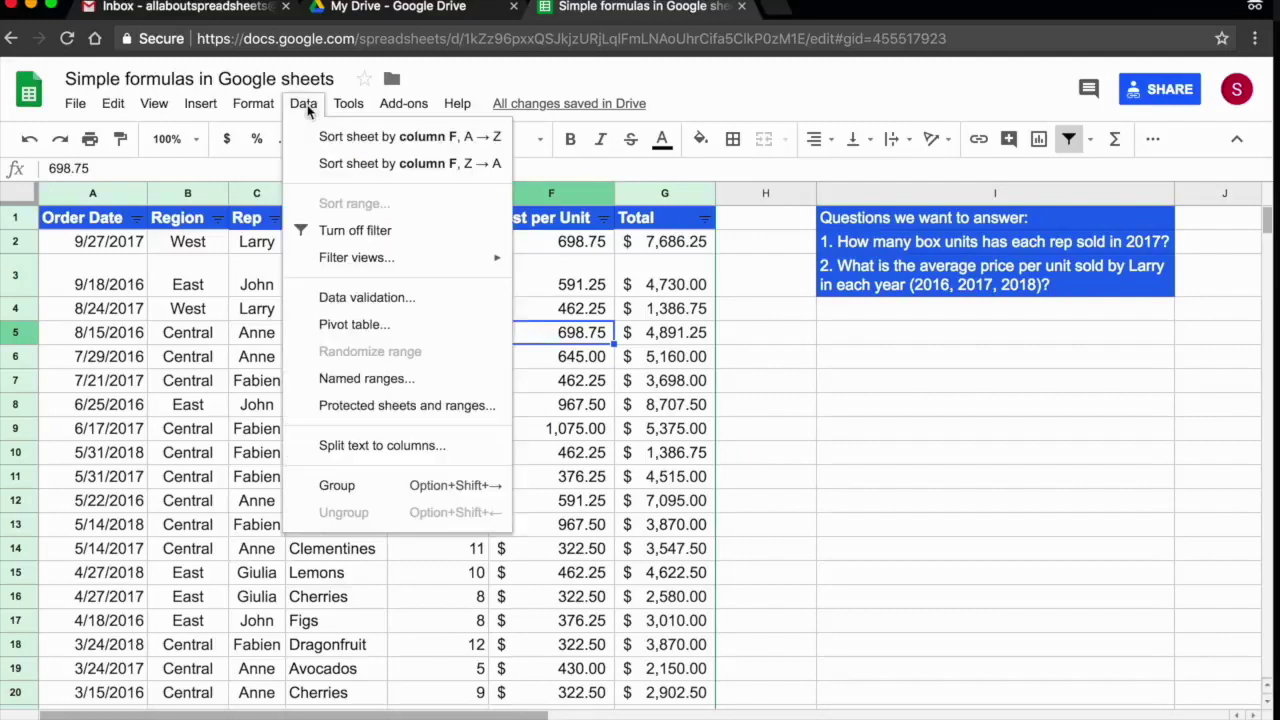
pyautogui.click(411, 328)
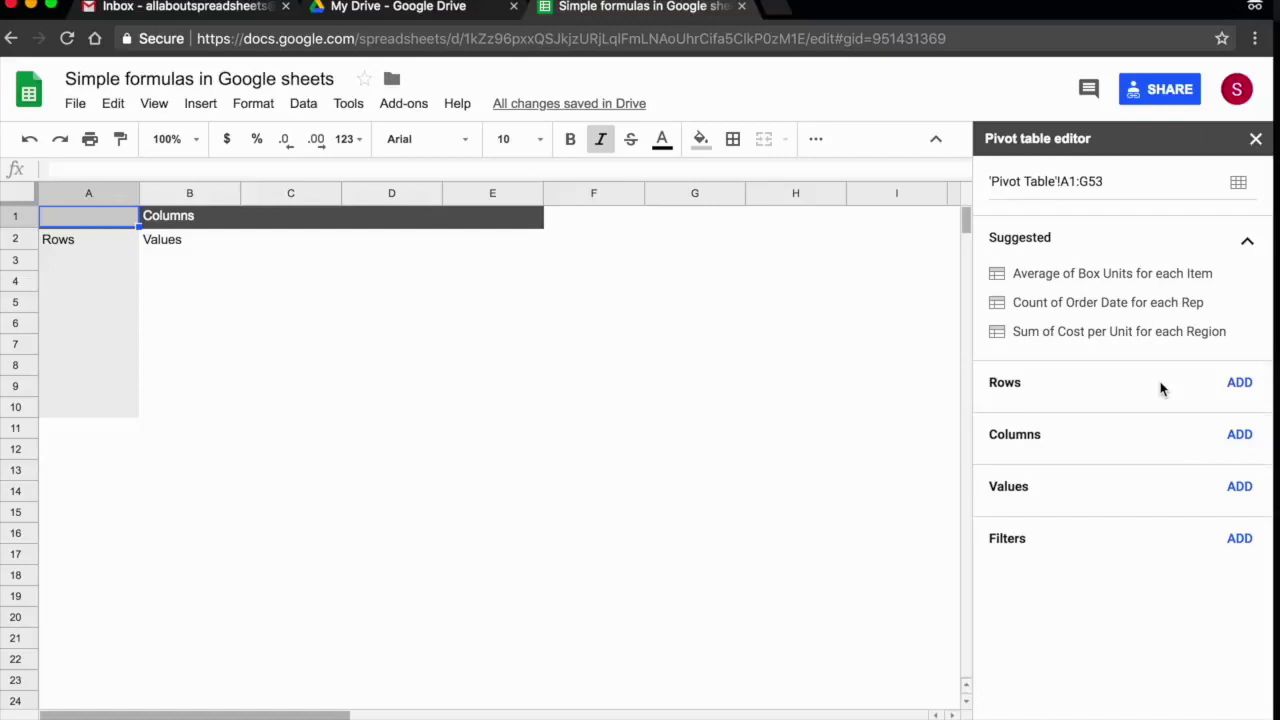
# Add Rep as the pivot rows, keeping the default ascending order
pyautogui.click(1240, 383)
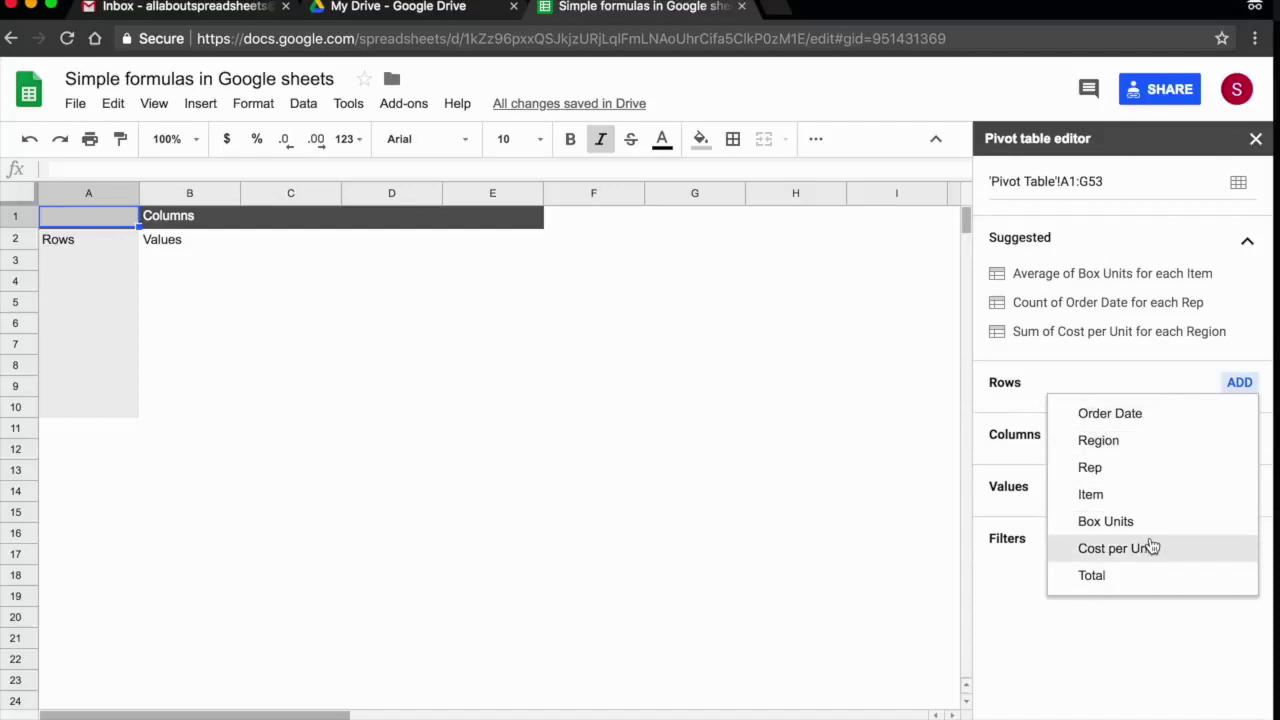
pyautogui.click(1136, 474)
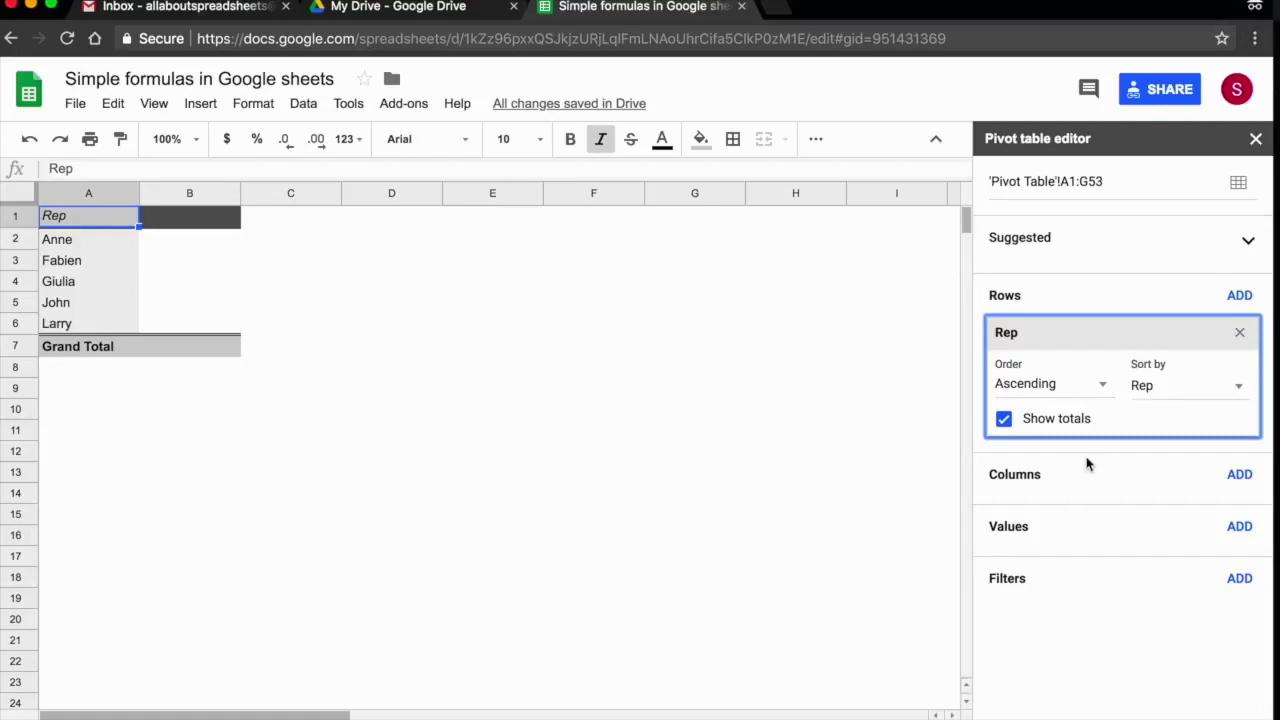
pyautogui.click(1103, 388)
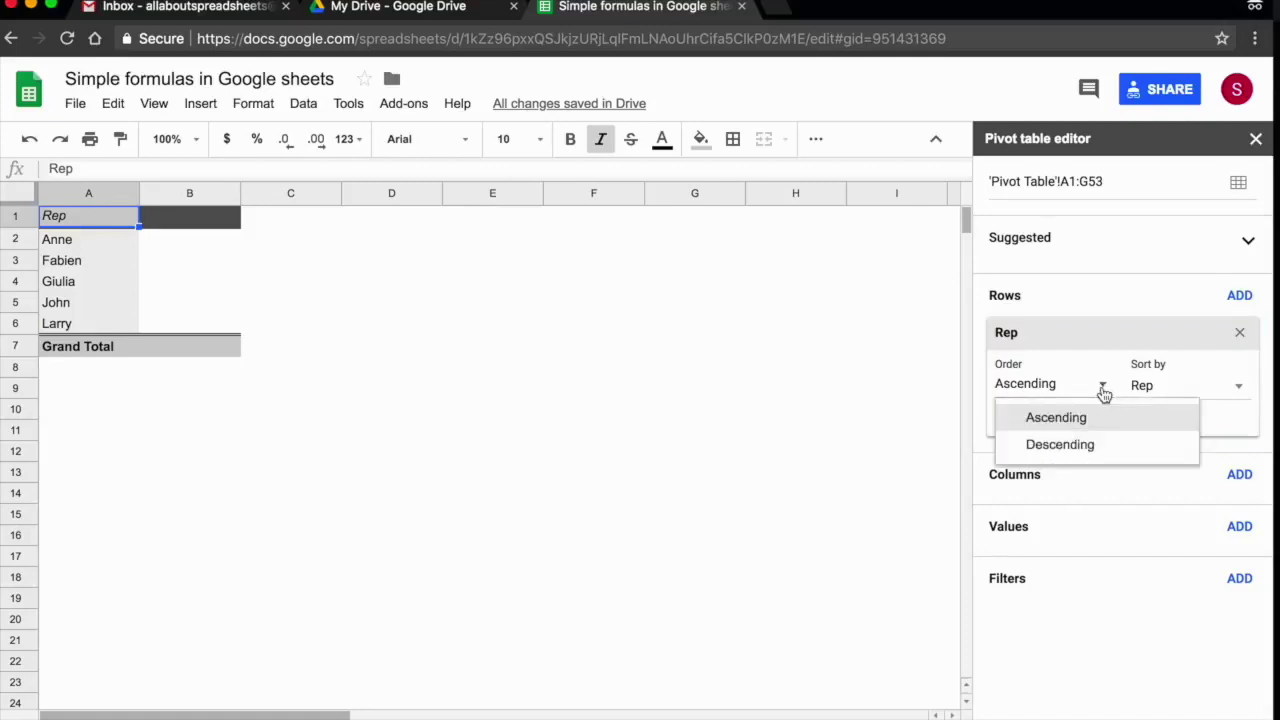
pyautogui.click(914, 437)
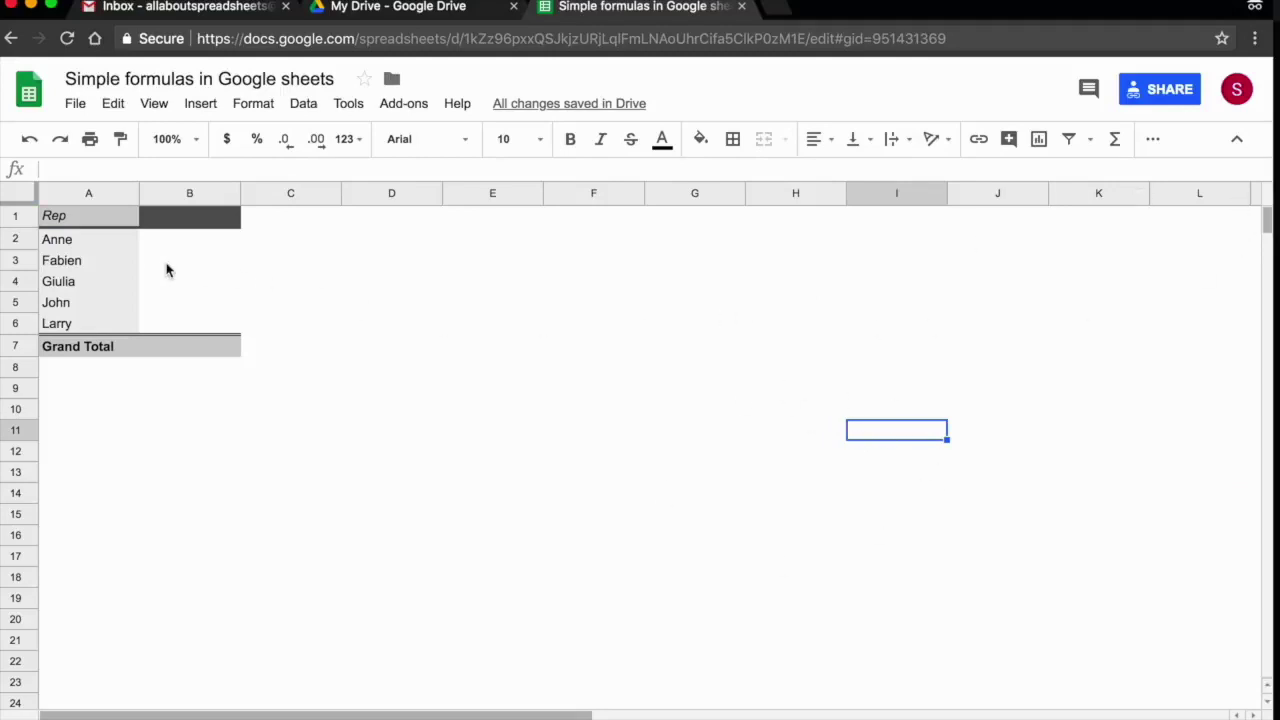
pyautogui.click(125, 269)
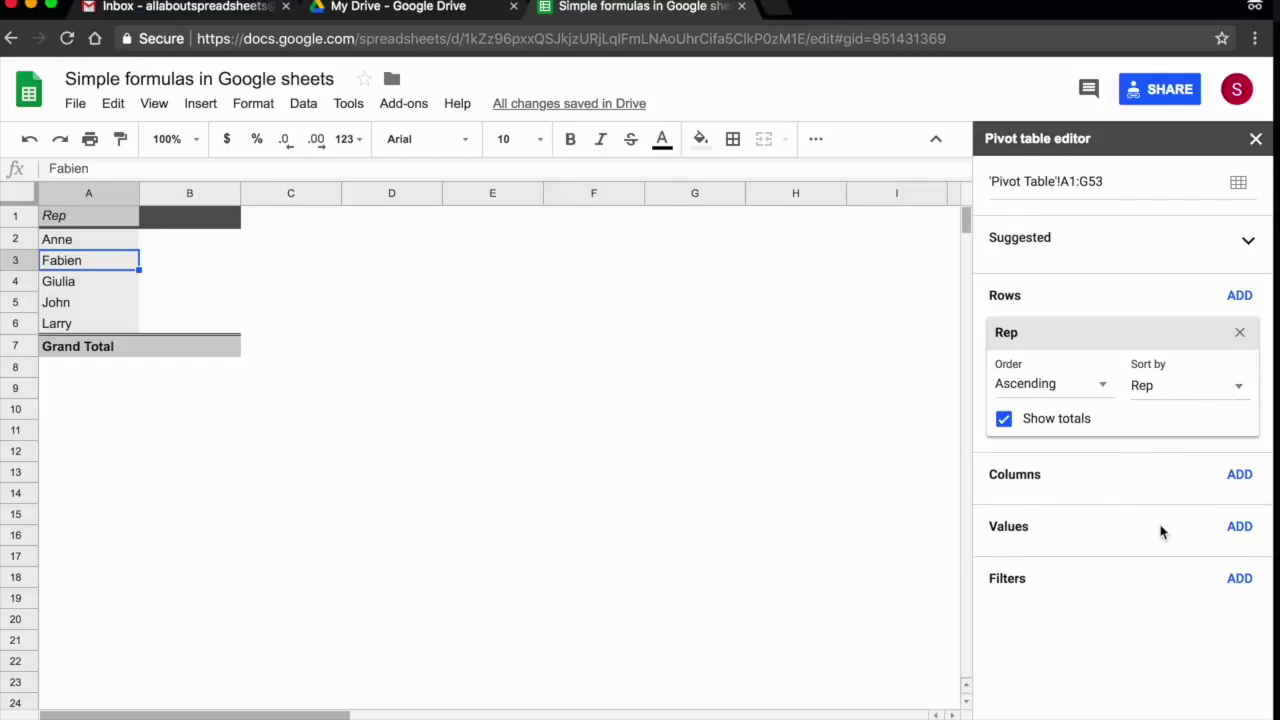
pyautogui.click(1239, 528)
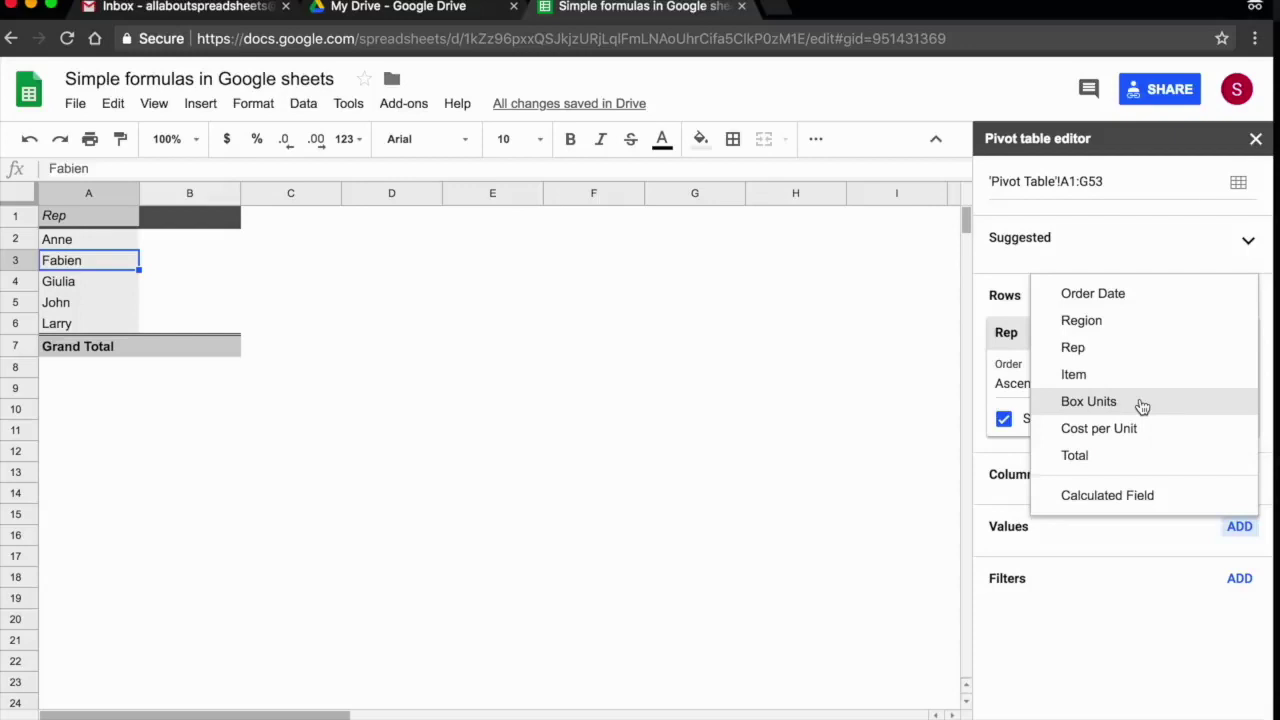
# Add Box Units as the pivot values summarized by SUM, with Anne at 124 and total 410
pyautogui.click(1089, 401)
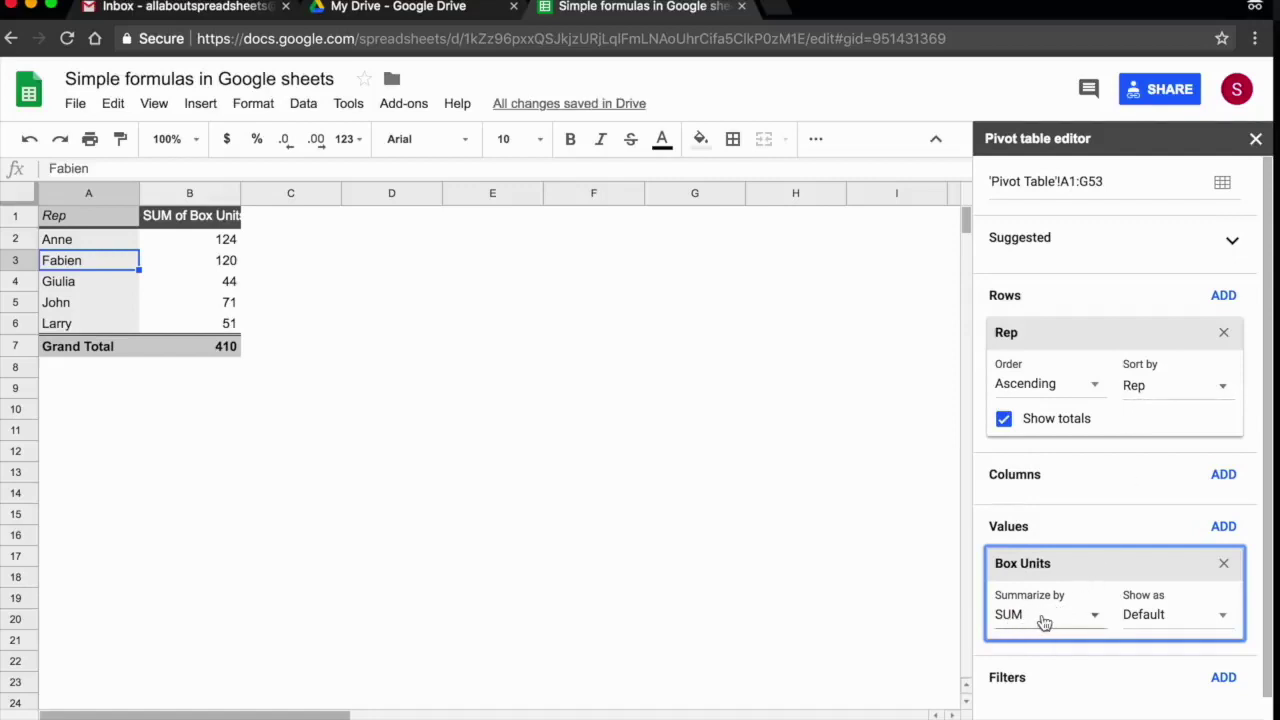
pyautogui.click(1098, 619)
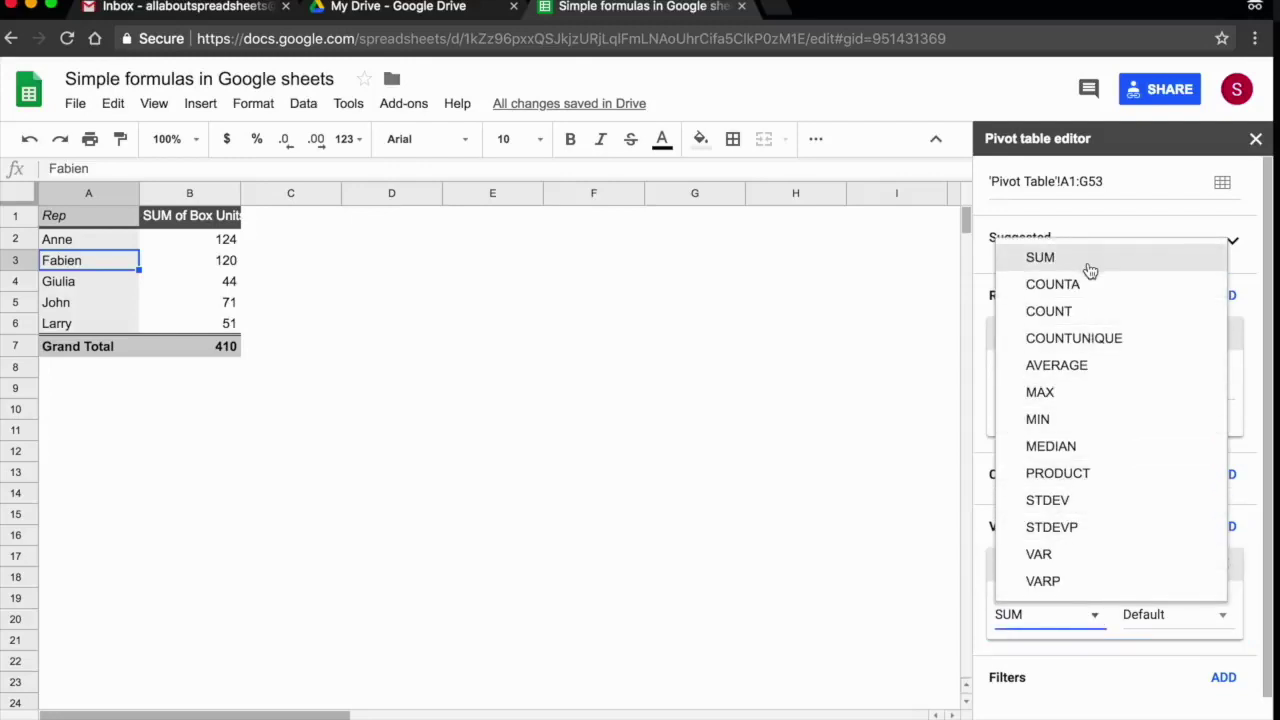
pyautogui.click(1087, 621)
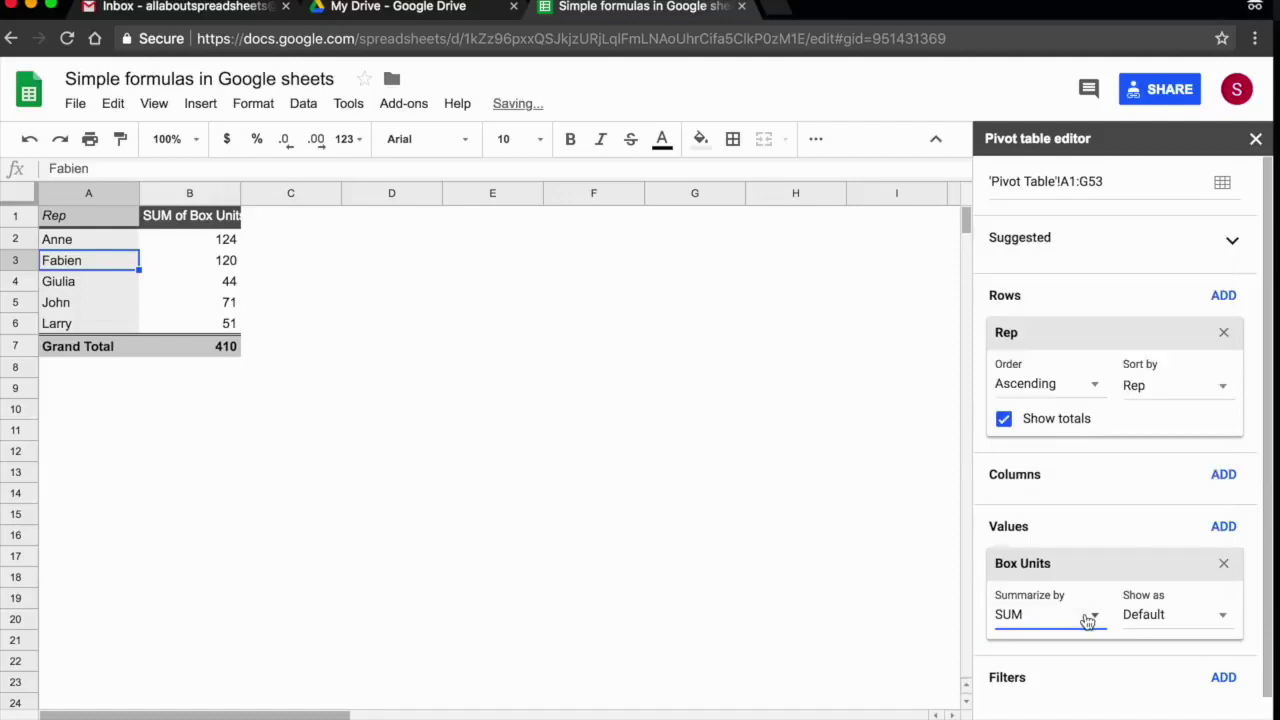
pyautogui.scroll(-1, 960, 550)
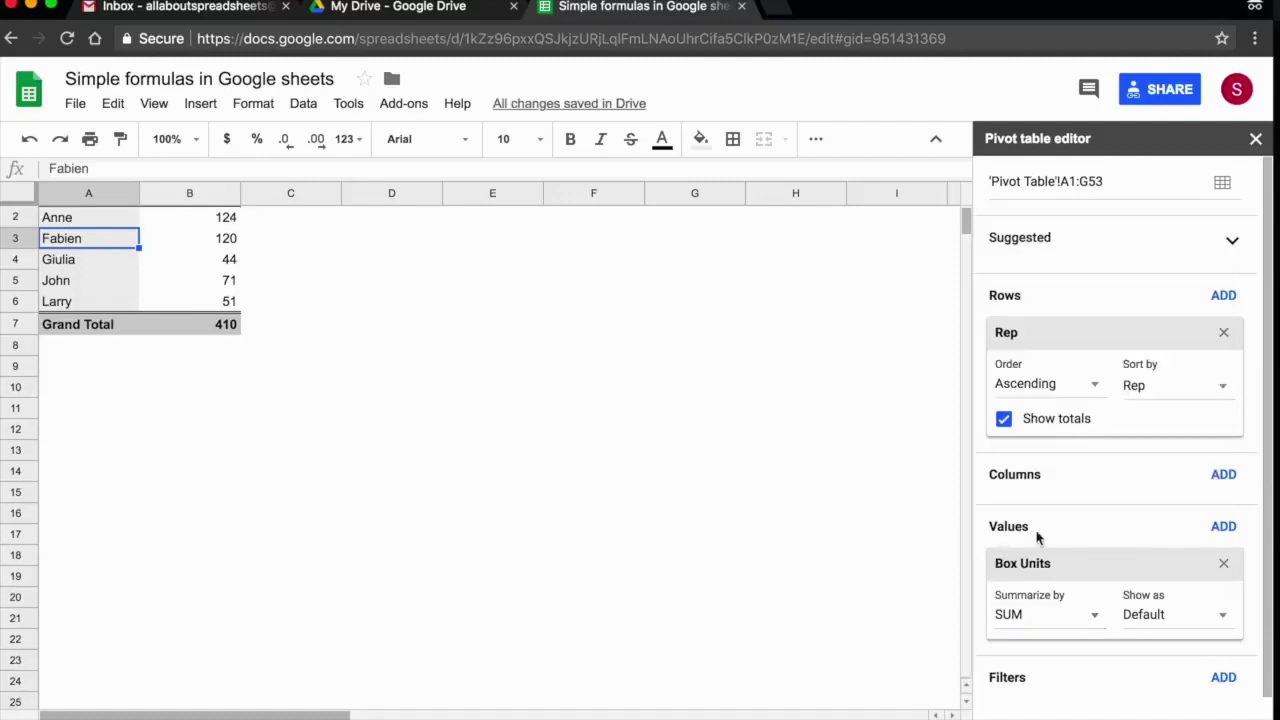
pyautogui.scroll(-1, 1076, 540)
pyautogui.scroll(1, 643, 523)
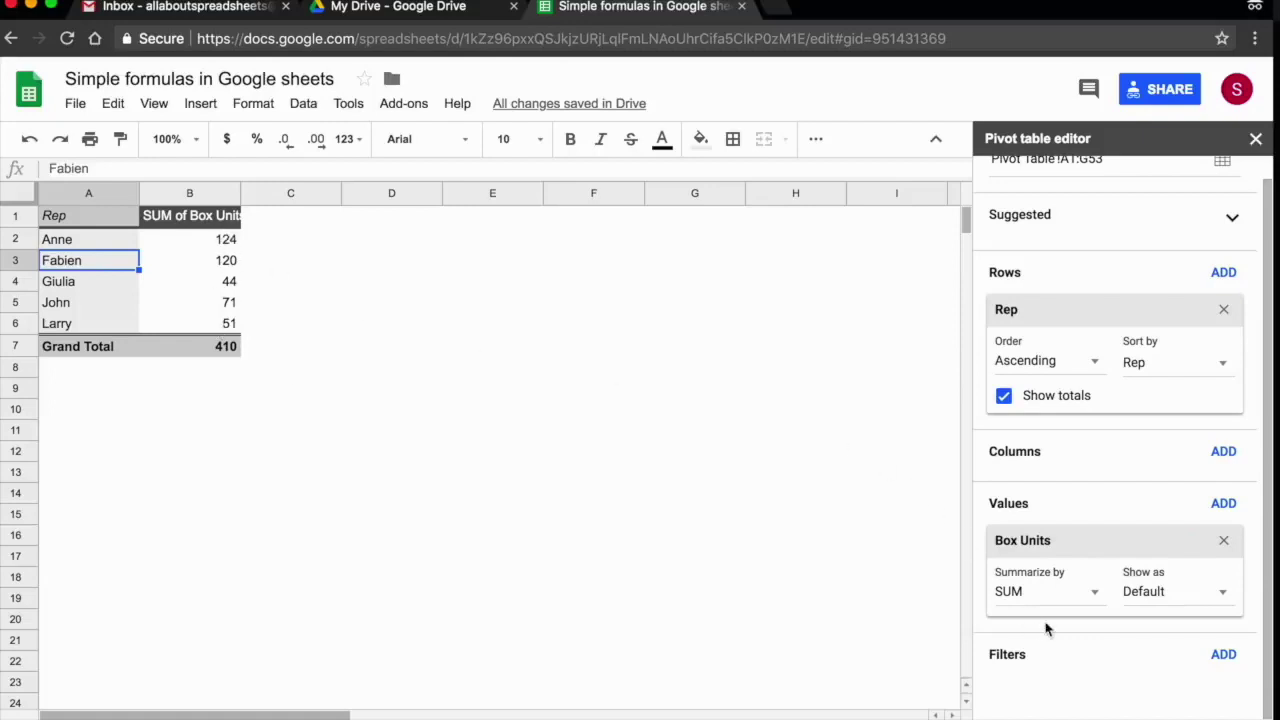
pyautogui.click(1224, 655)
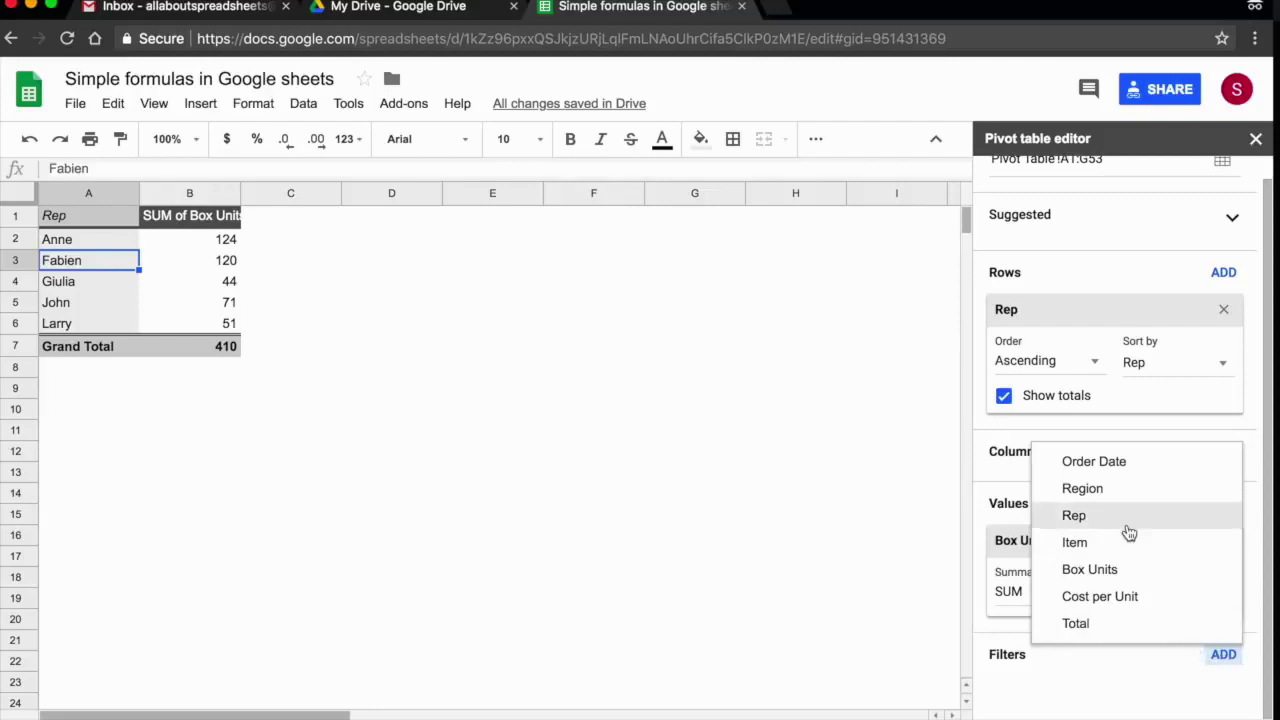
# Add an Order Date filter to the pivot table
pyautogui.click(1094, 461)
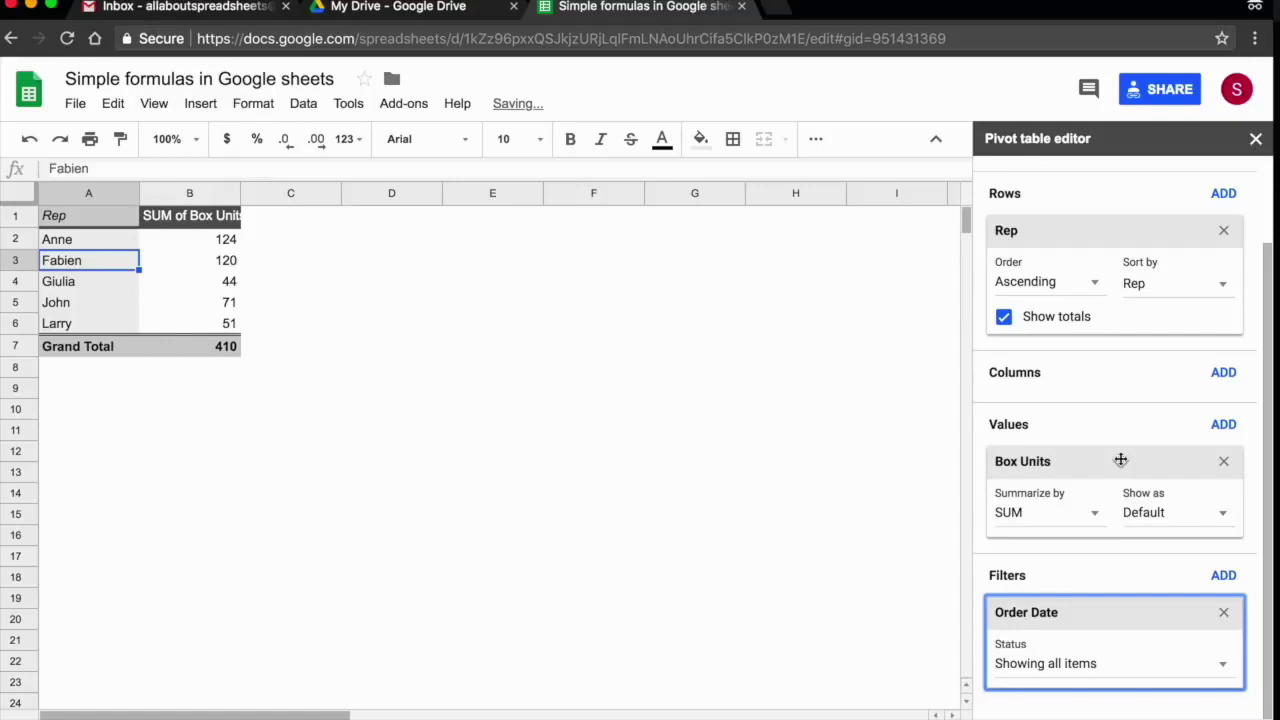
pyautogui.click(1221, 663)
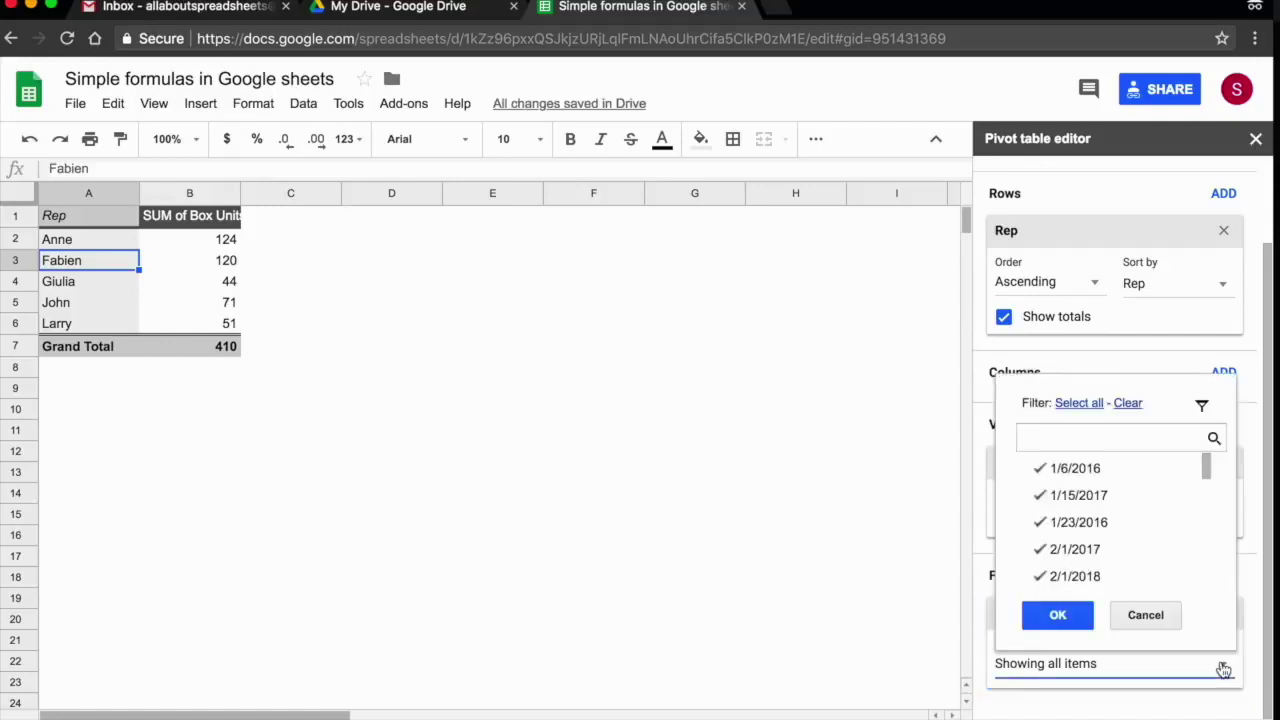
pyautogui.scroll(-5, 1146, 482)
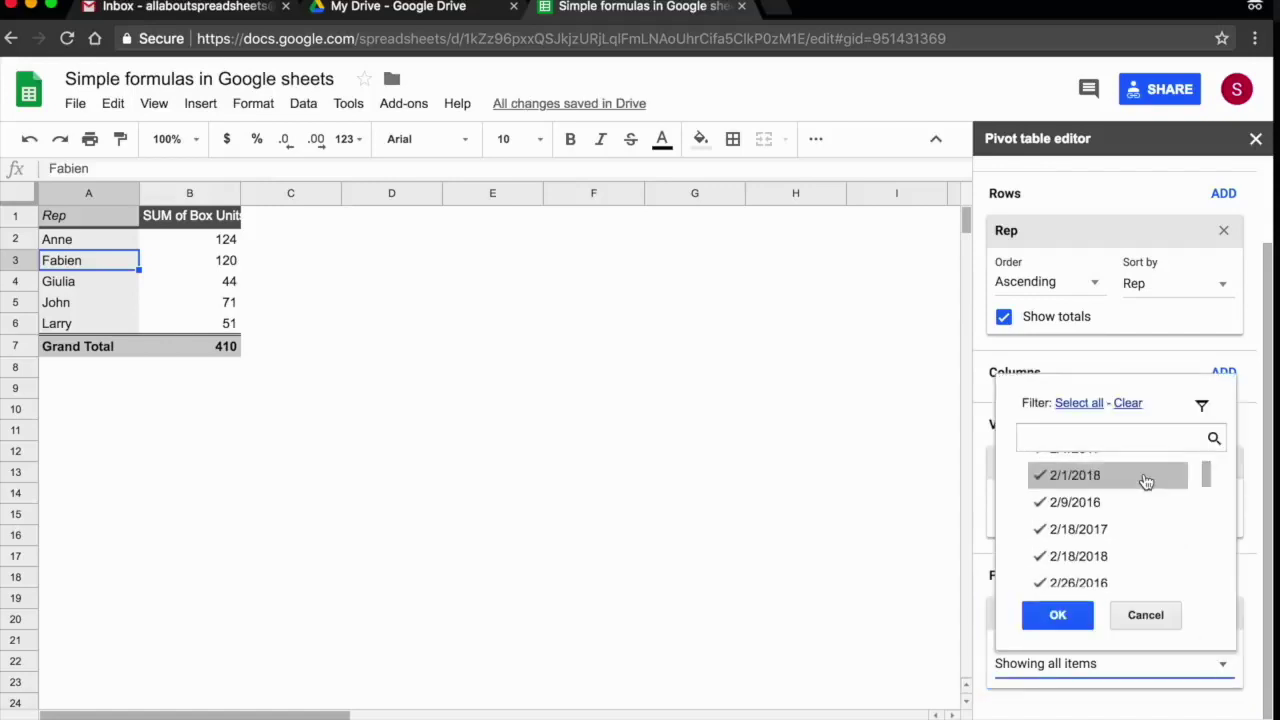
pyautogui.scroll(-5, 1146, 482)
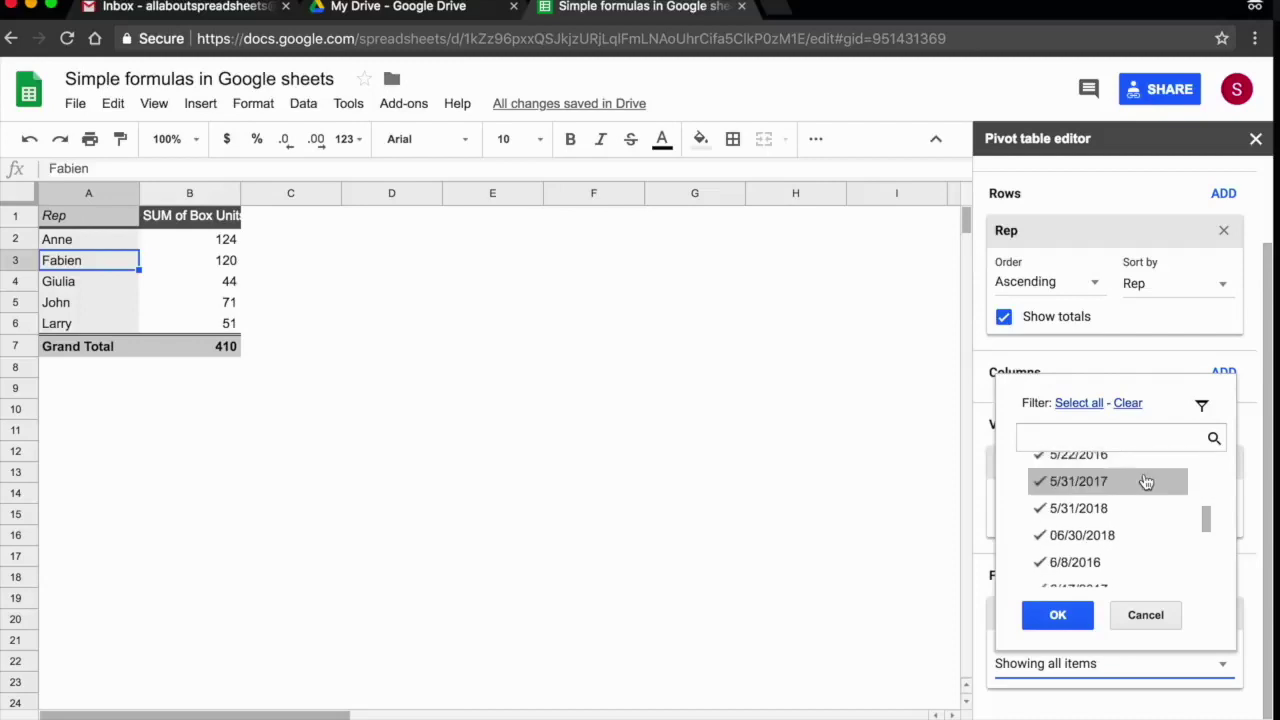
pyautogui.scroll(-5, 1146, 482)
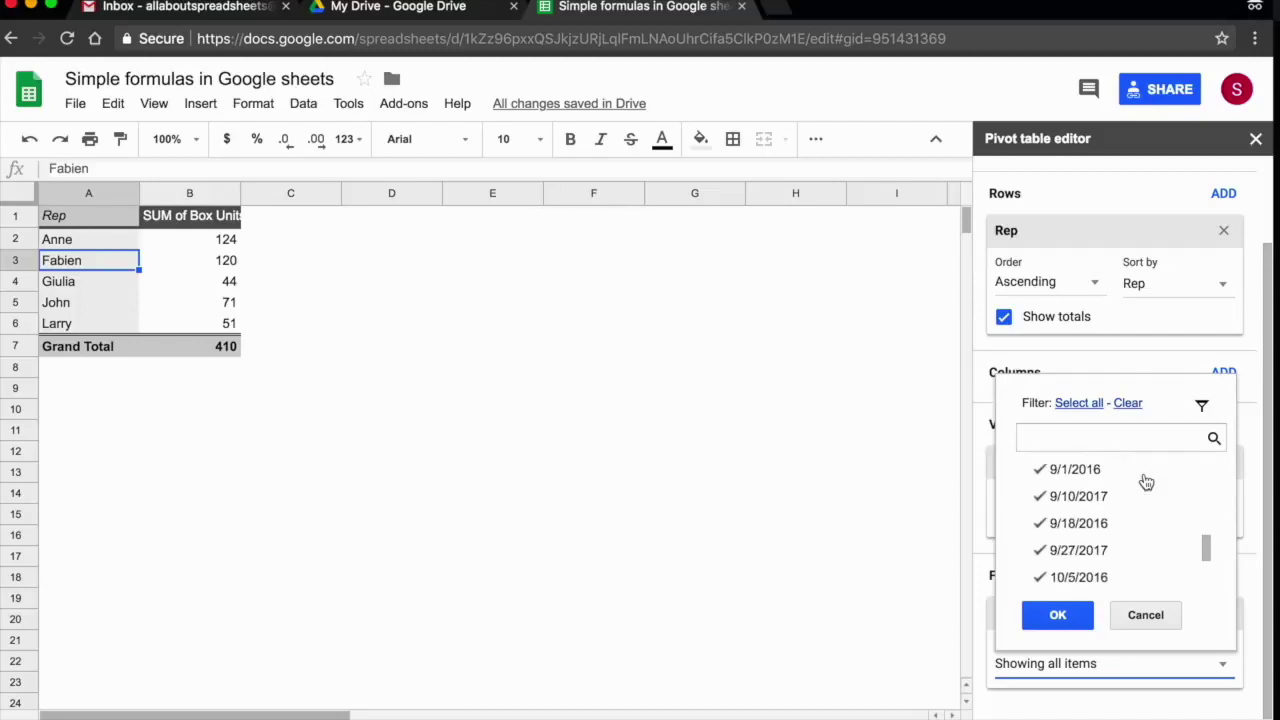
pyautogui.scroll(10, 1153, 533)
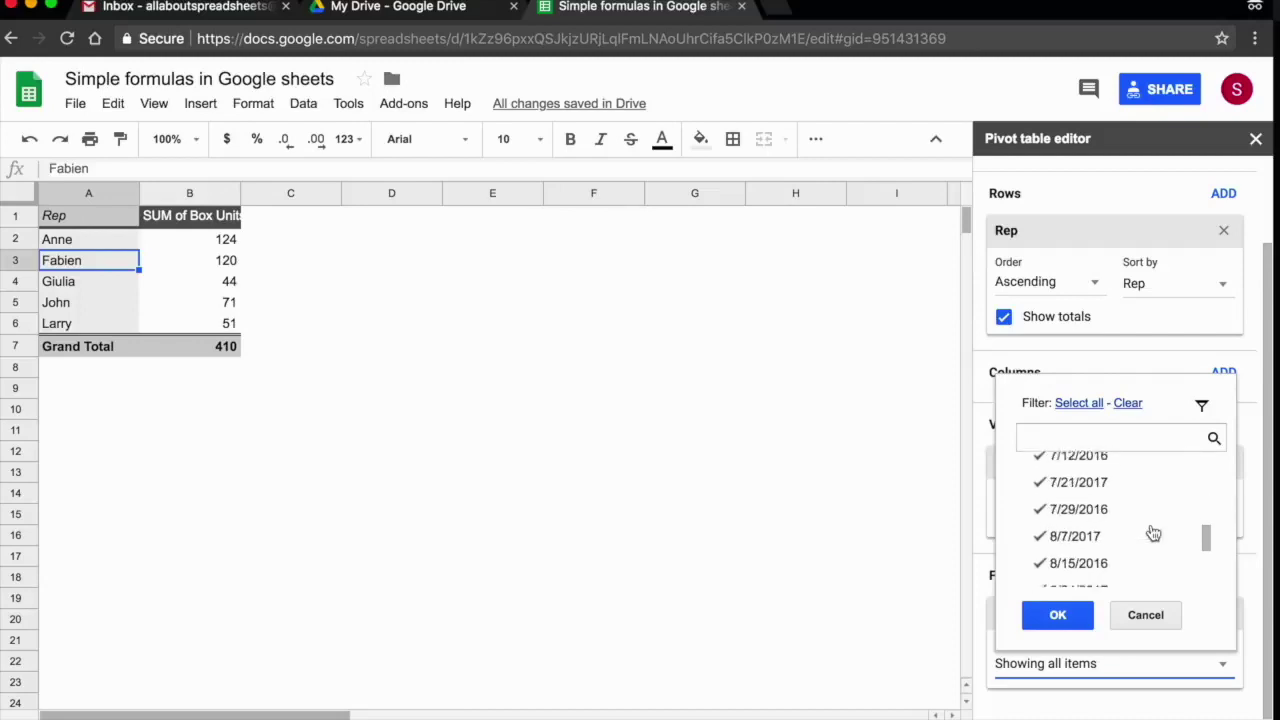
# Limit the Order Date filter to the 2017 dates, dropping the total to 180
pyautogui.click(1128, 403)
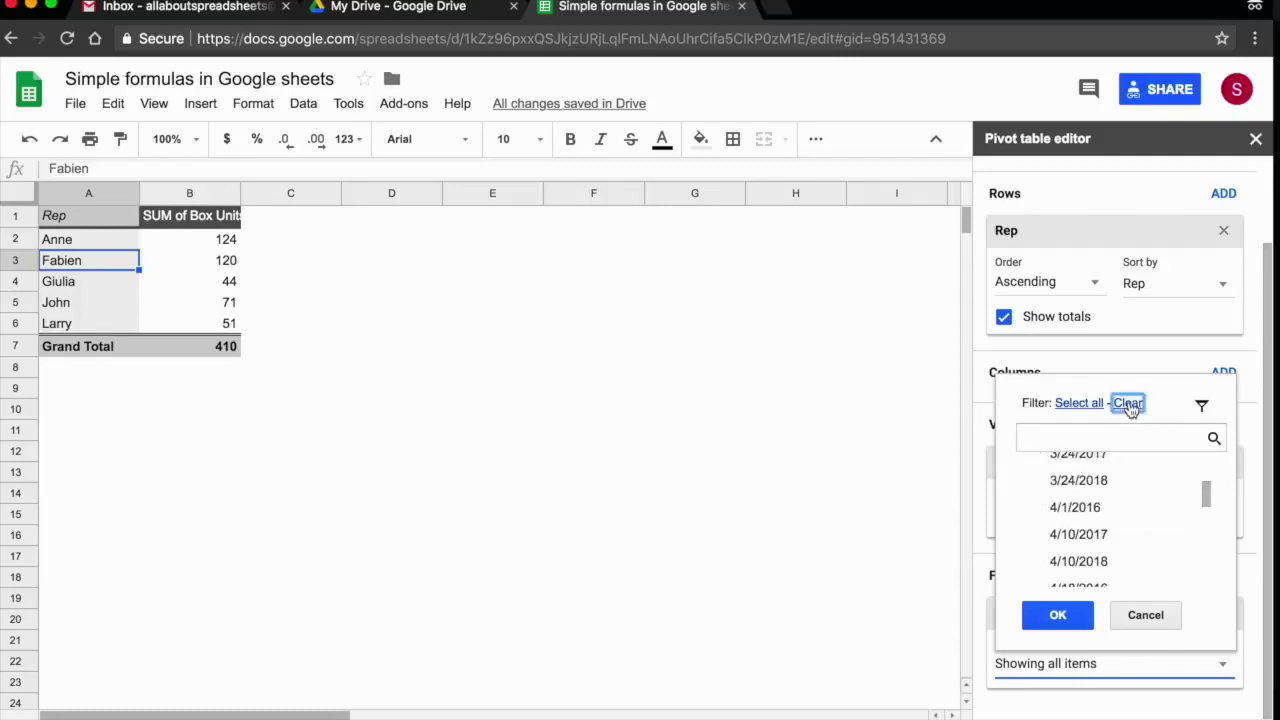
pyautogui.click(1075, 432)
pyautogui.write('2')
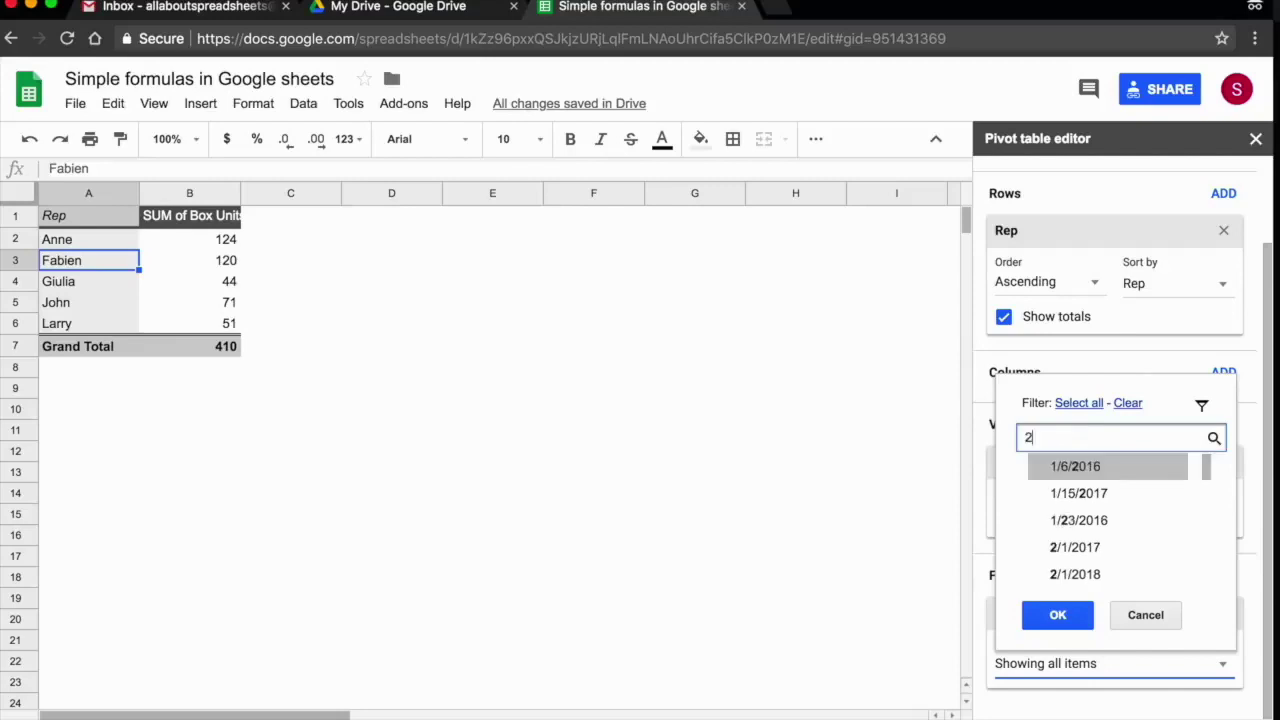
pyautogui.write('017')
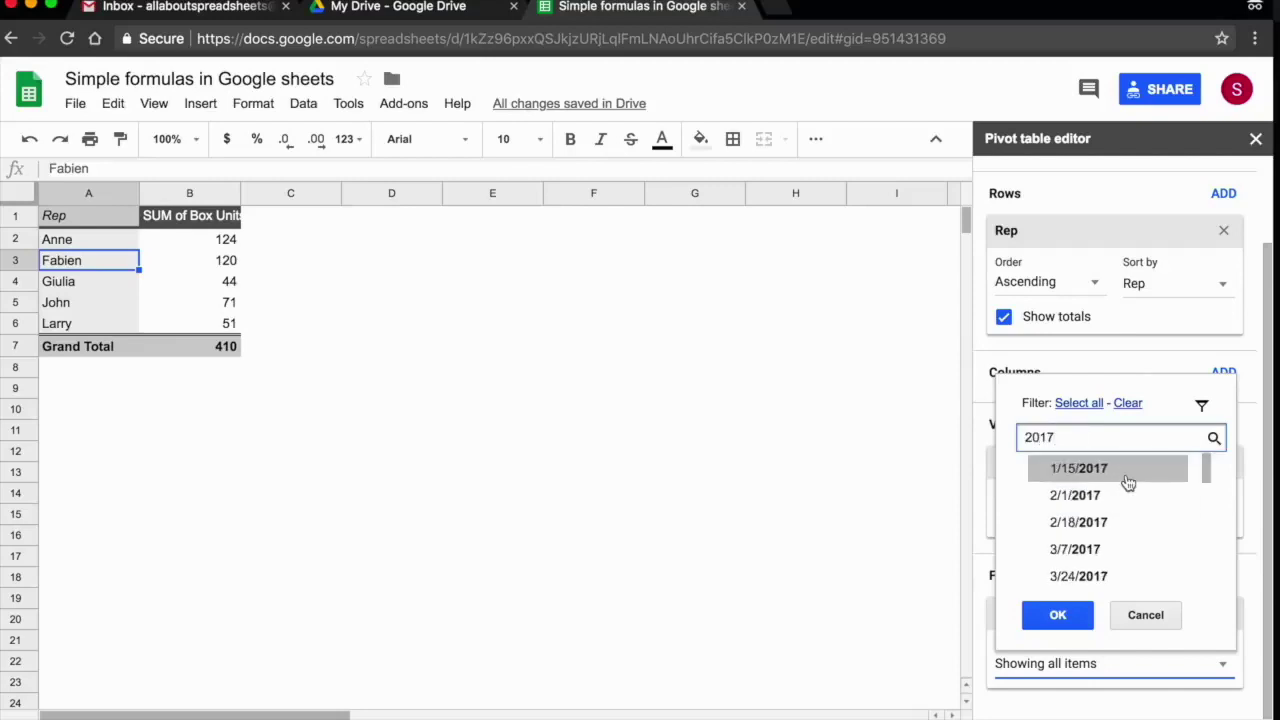
pyautogui.scroll(-3, 1128, 484)
pyautogui.scroll(-2, 1125, 482)
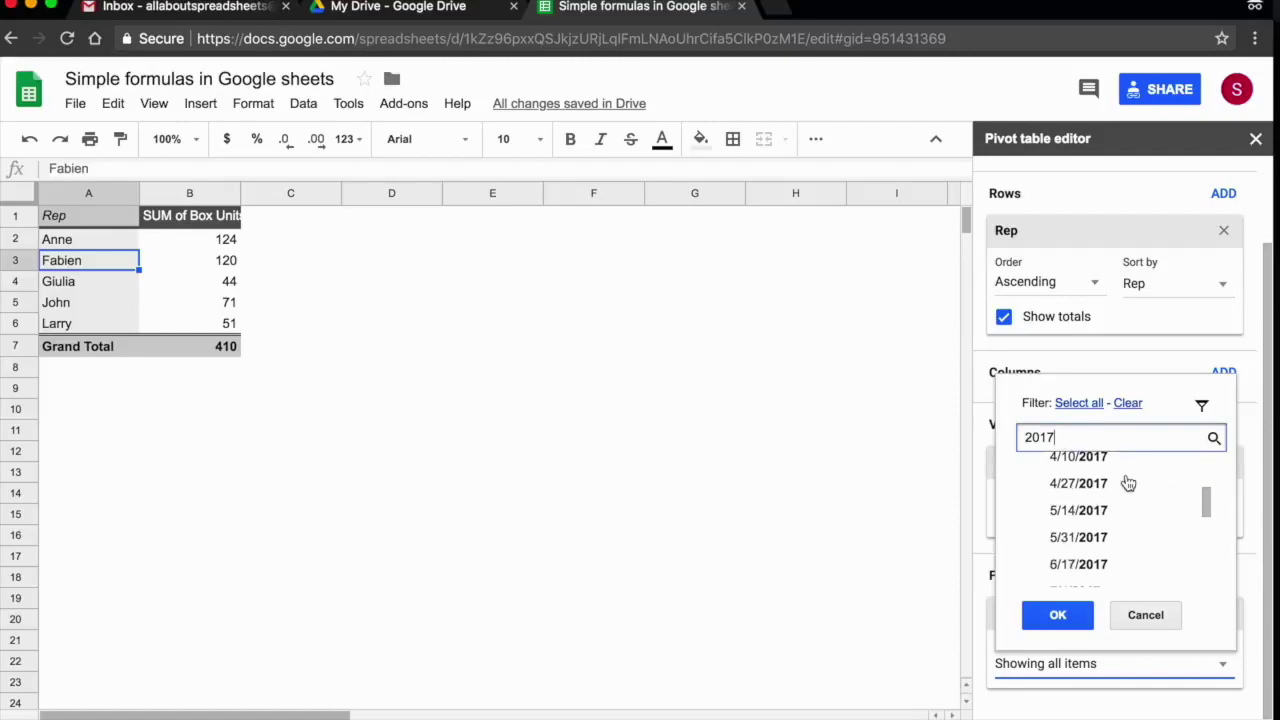
pyautogui.click(1079, 403)
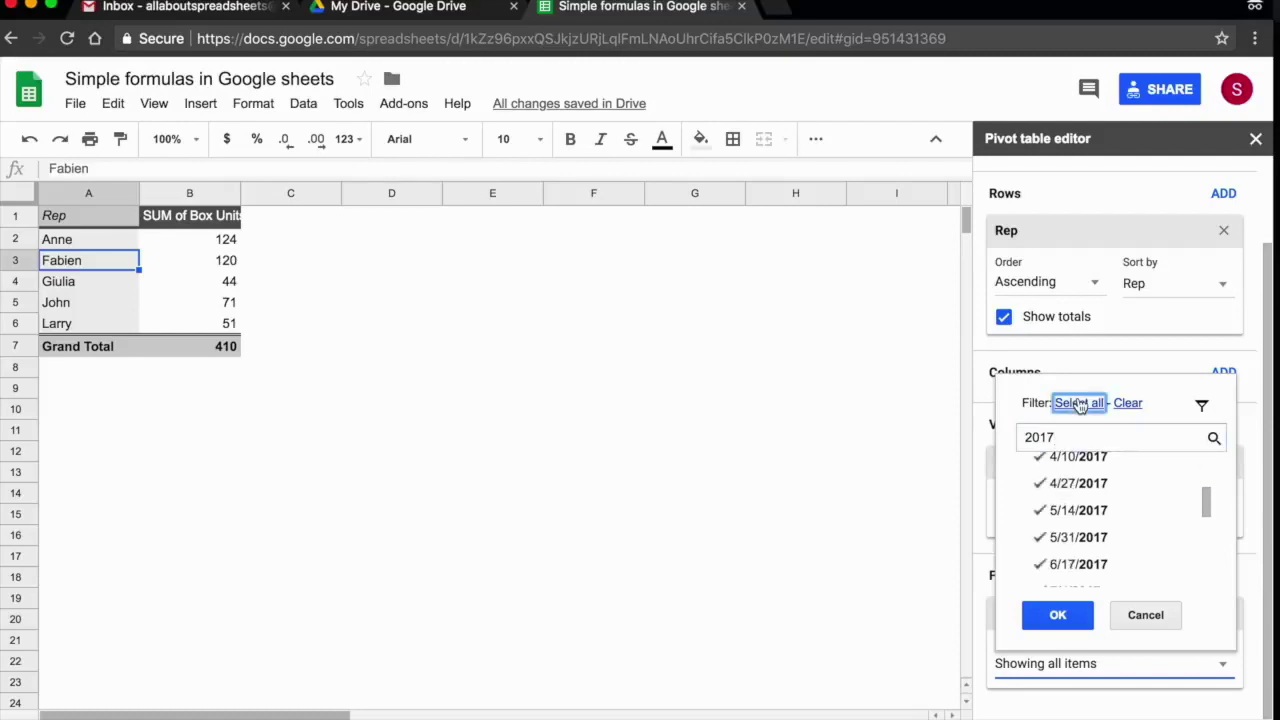
pyautogui.click(1058, 614)
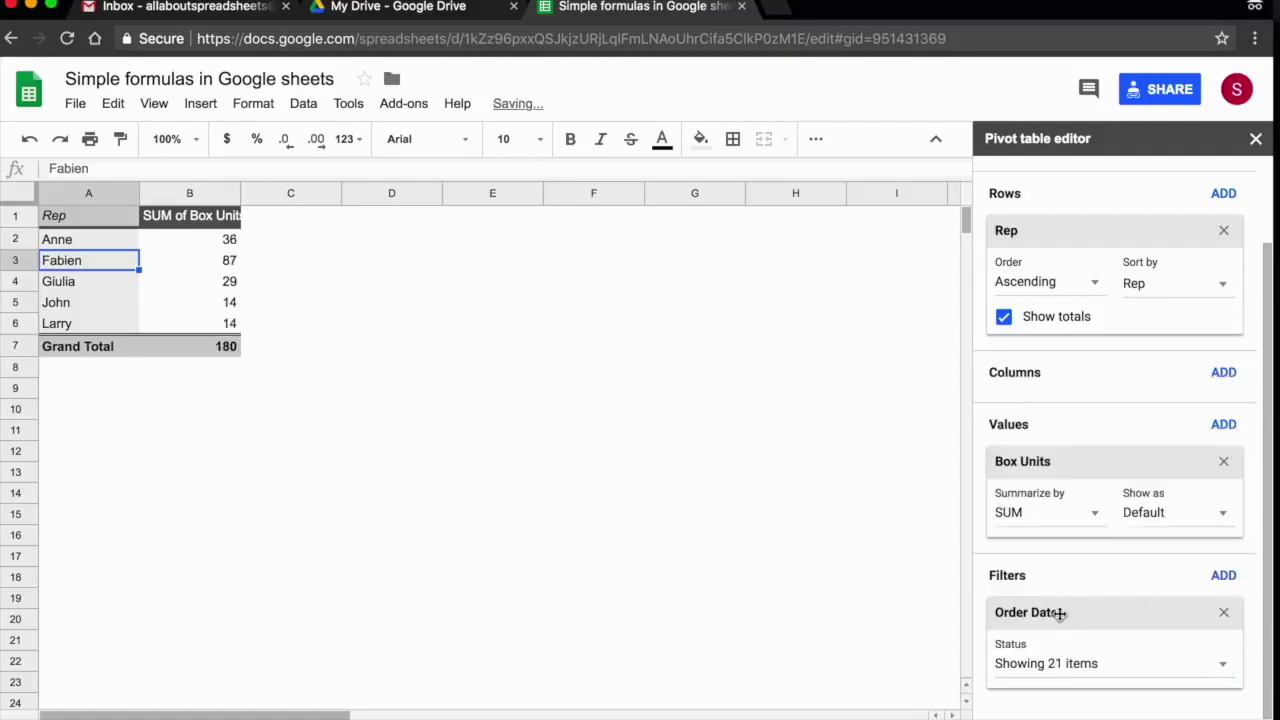
# Auto-fit column B so the full SUM of Box Units header shows
pyautogui.doubleClick(240, 193)
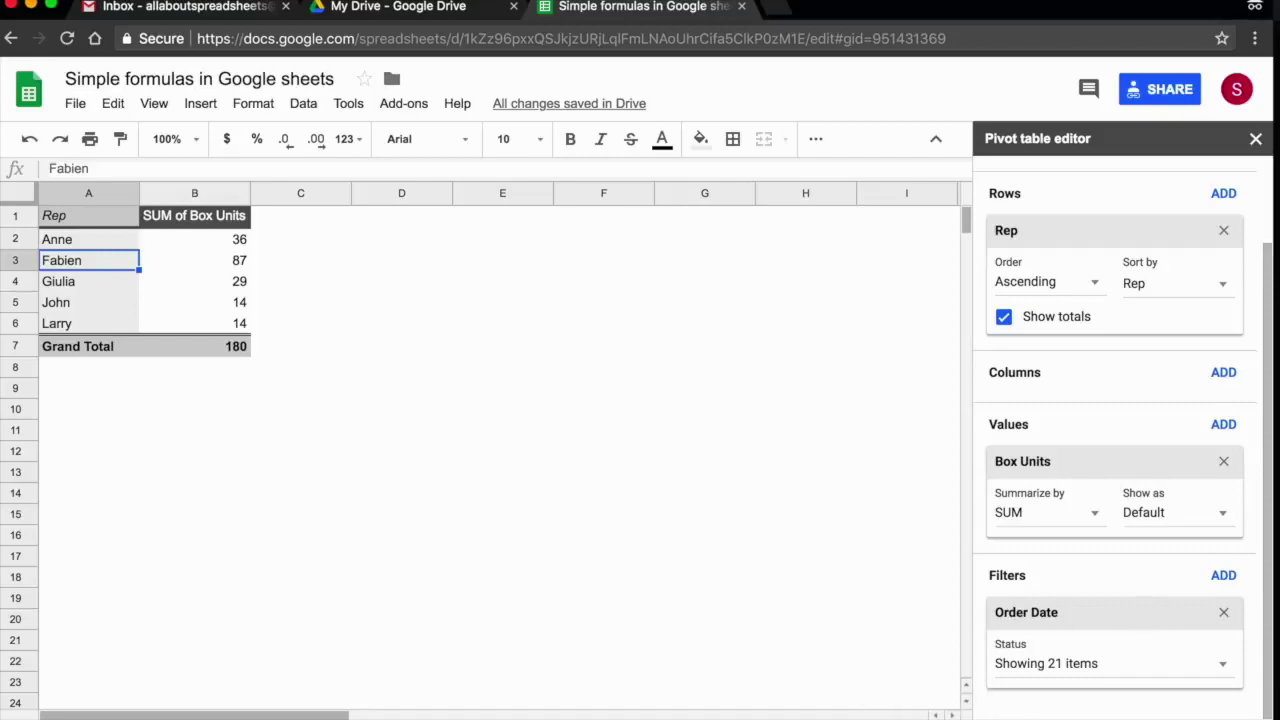
pyautogui.hotkey('ctrl', 'shift', 'pageup')
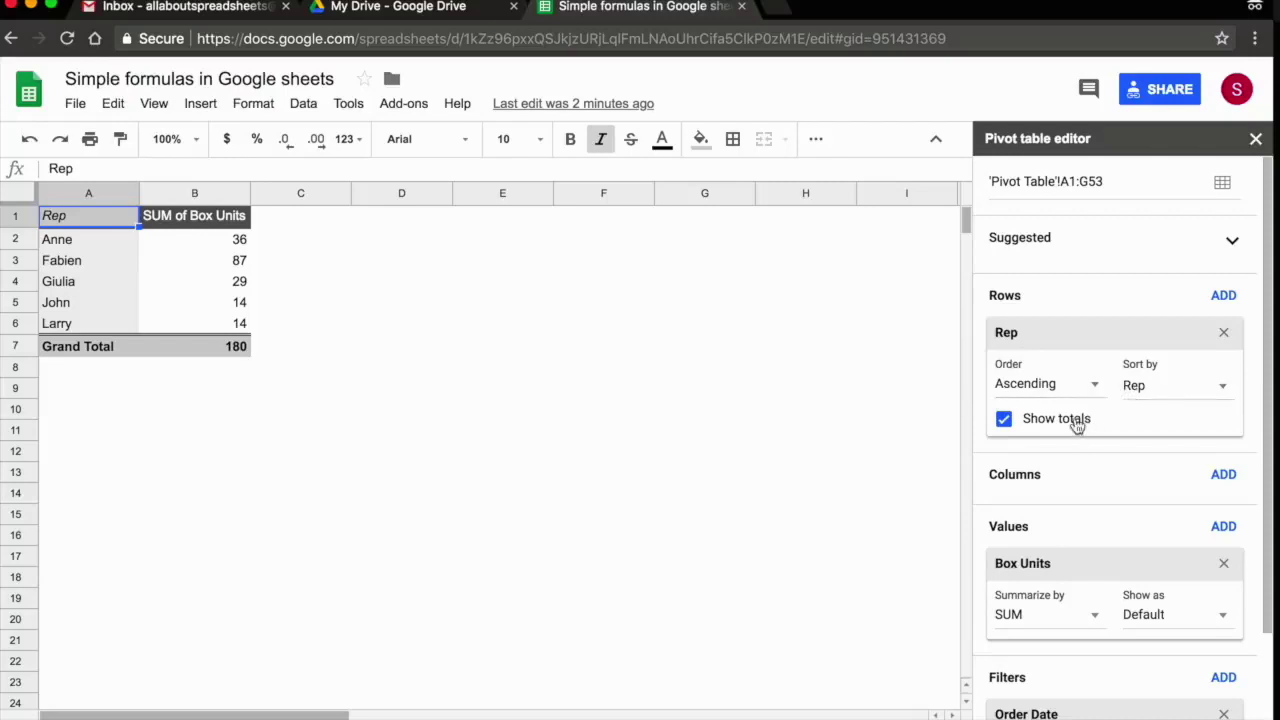
# Add a Rep filter excluding John, Giulia, Fabien and Anne, keeping only Larry's 14 units
pyautogui.scroll(-2, 1112, 455)
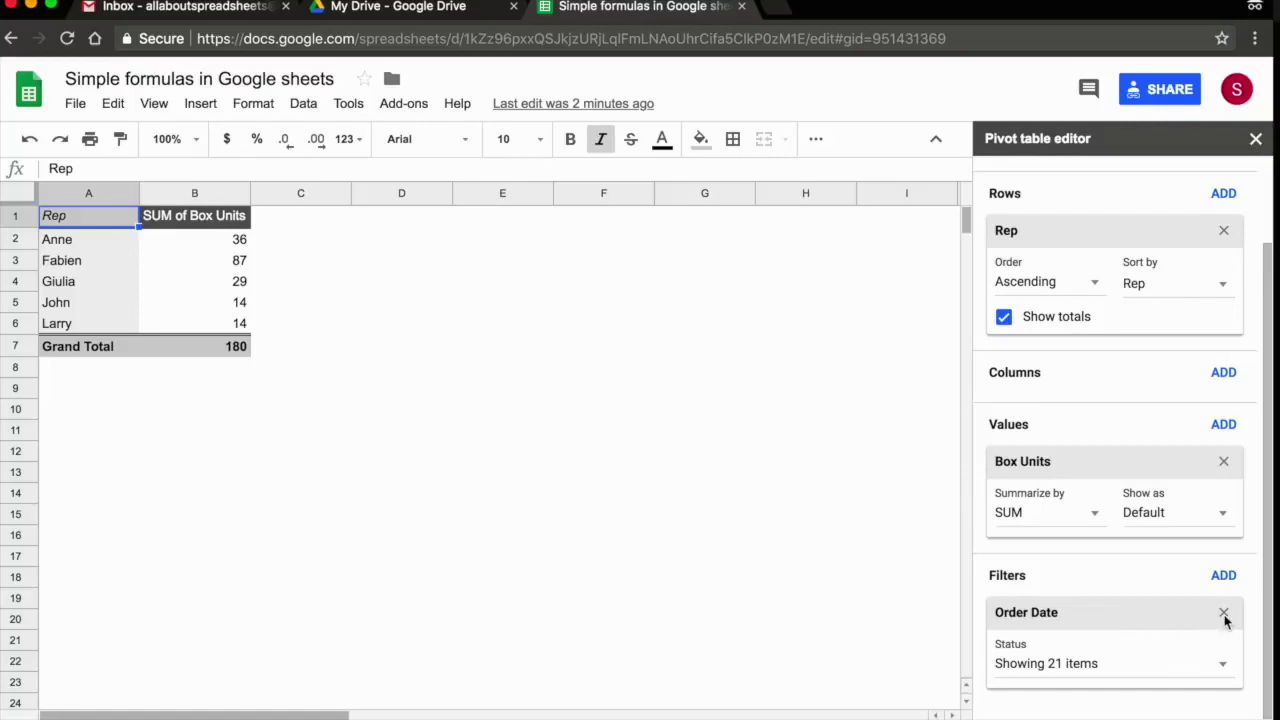
pyautogui.click(1222, 577)
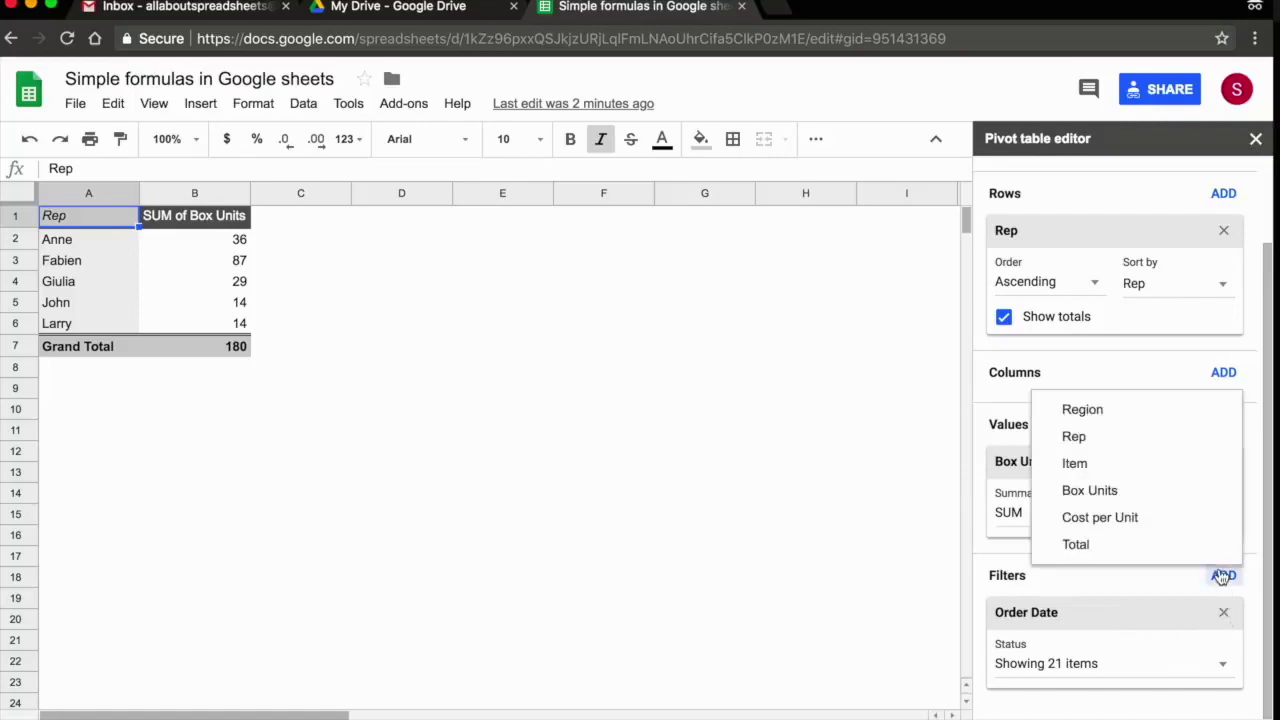
pyautogui.click(1089, 441)
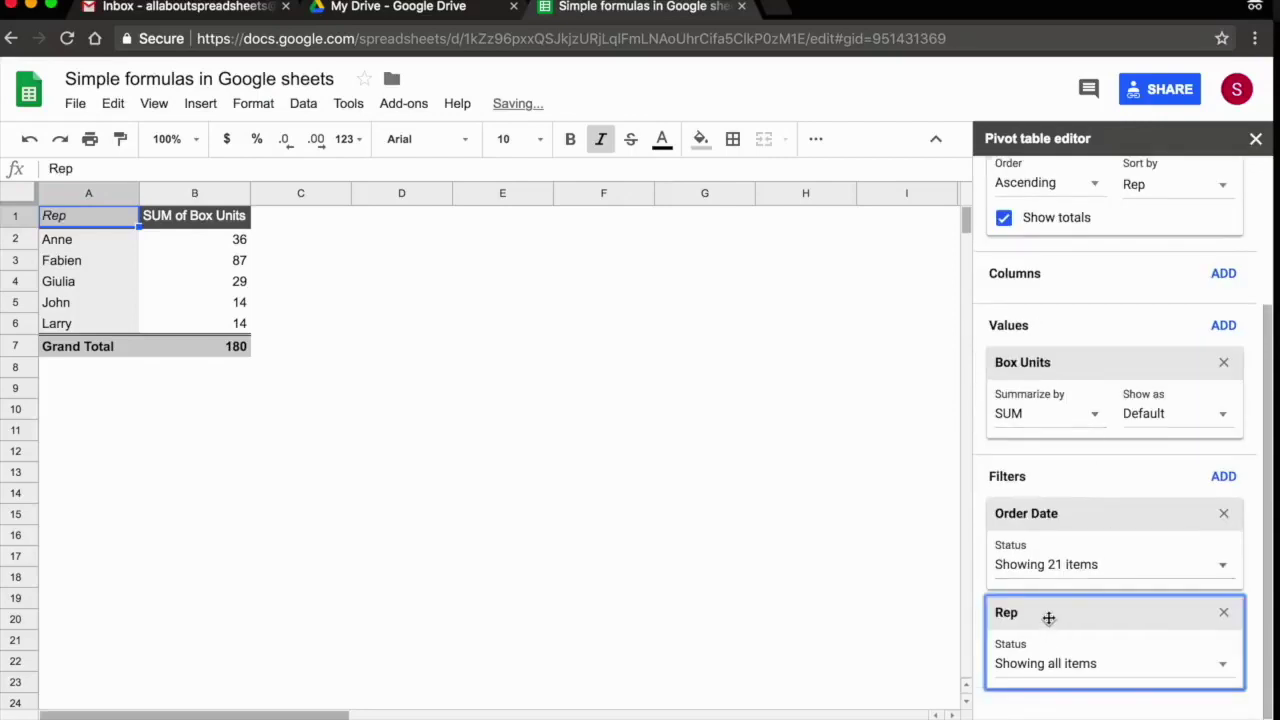
pyautogui.click(1222, 664)
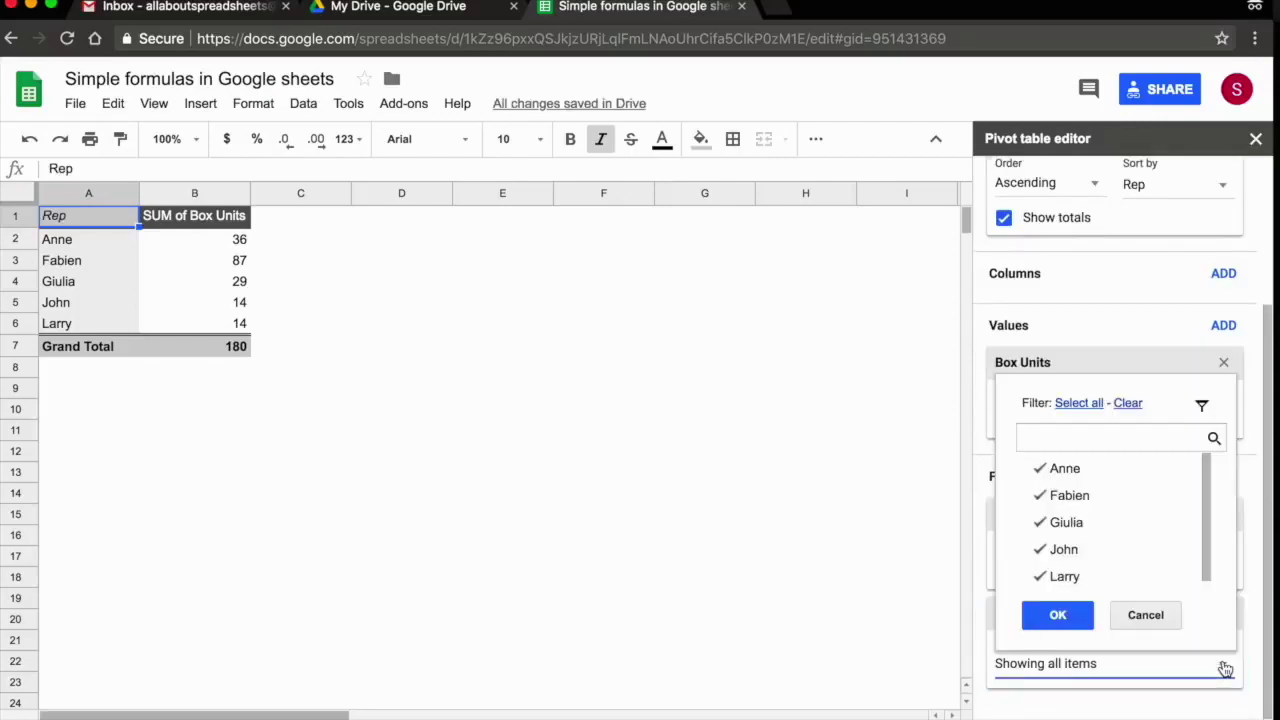
pyautogui.click(1050, 556)
pyautogui.click(1054, 528)
pyautogui.click(1055, 500)
pyautogui.click(1060, 476)
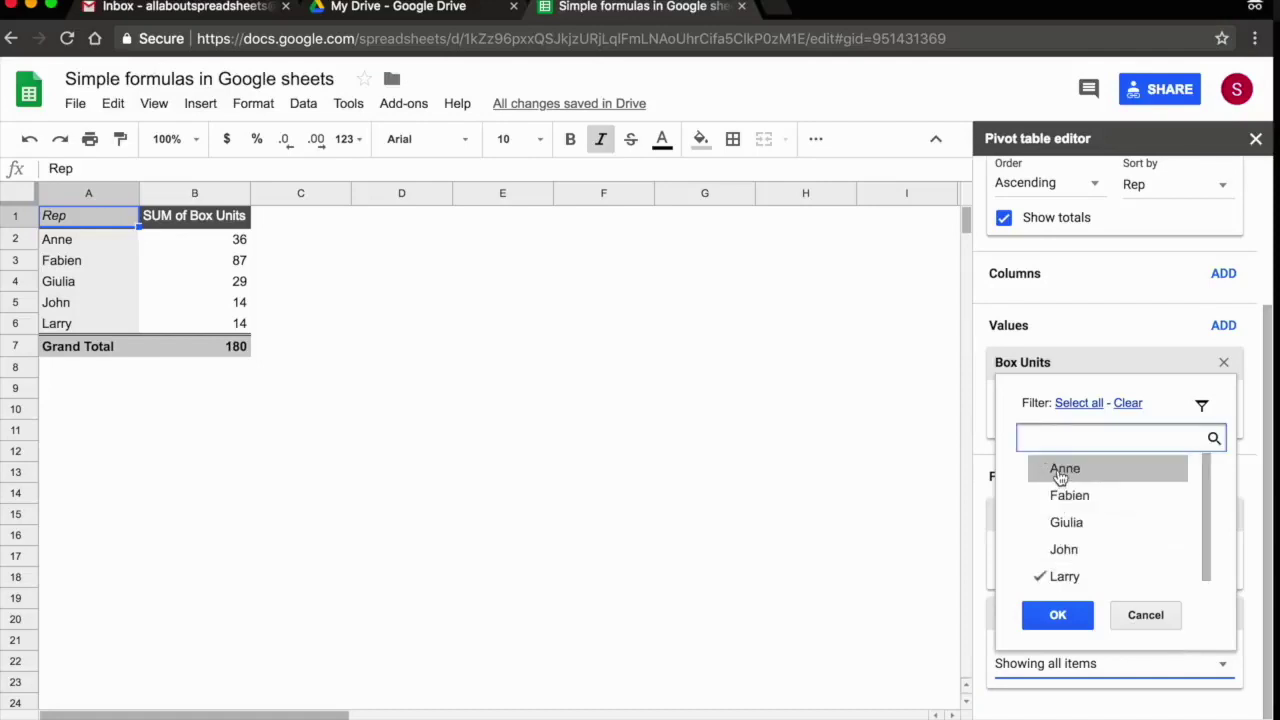
pyautogui.click(1074, 615)
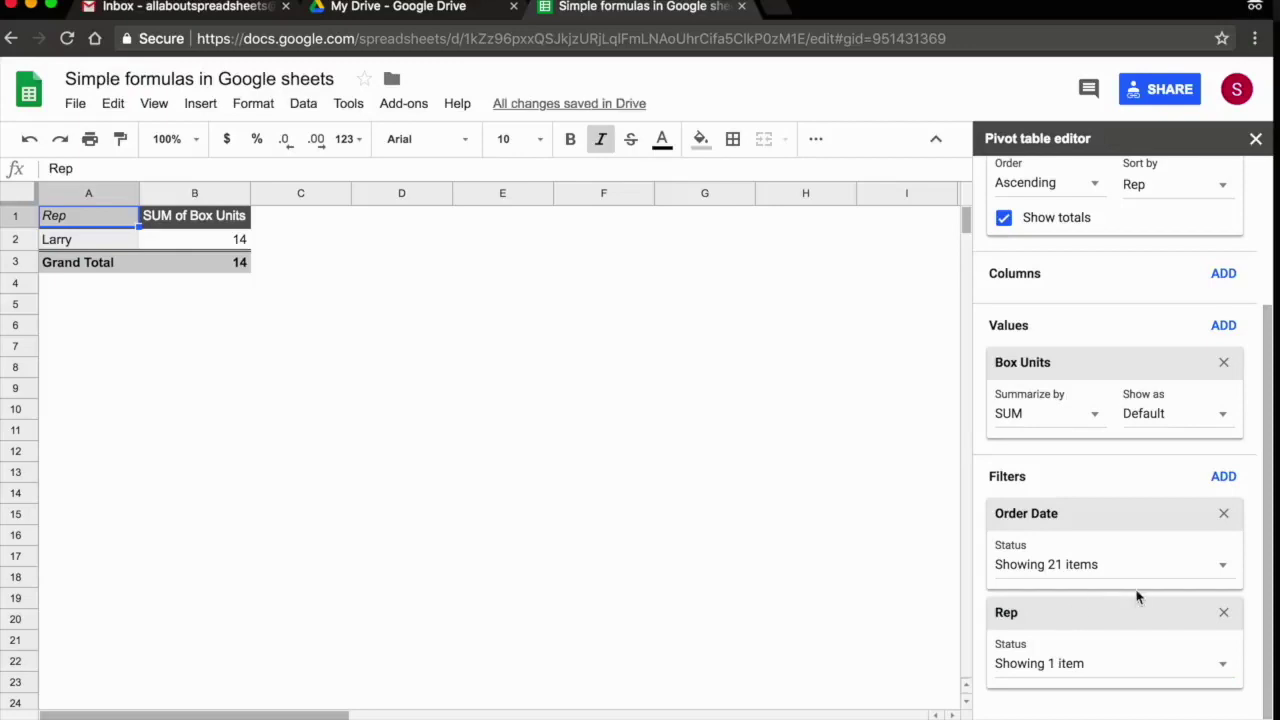
pyautogui.scroll(1, 1139, 590)
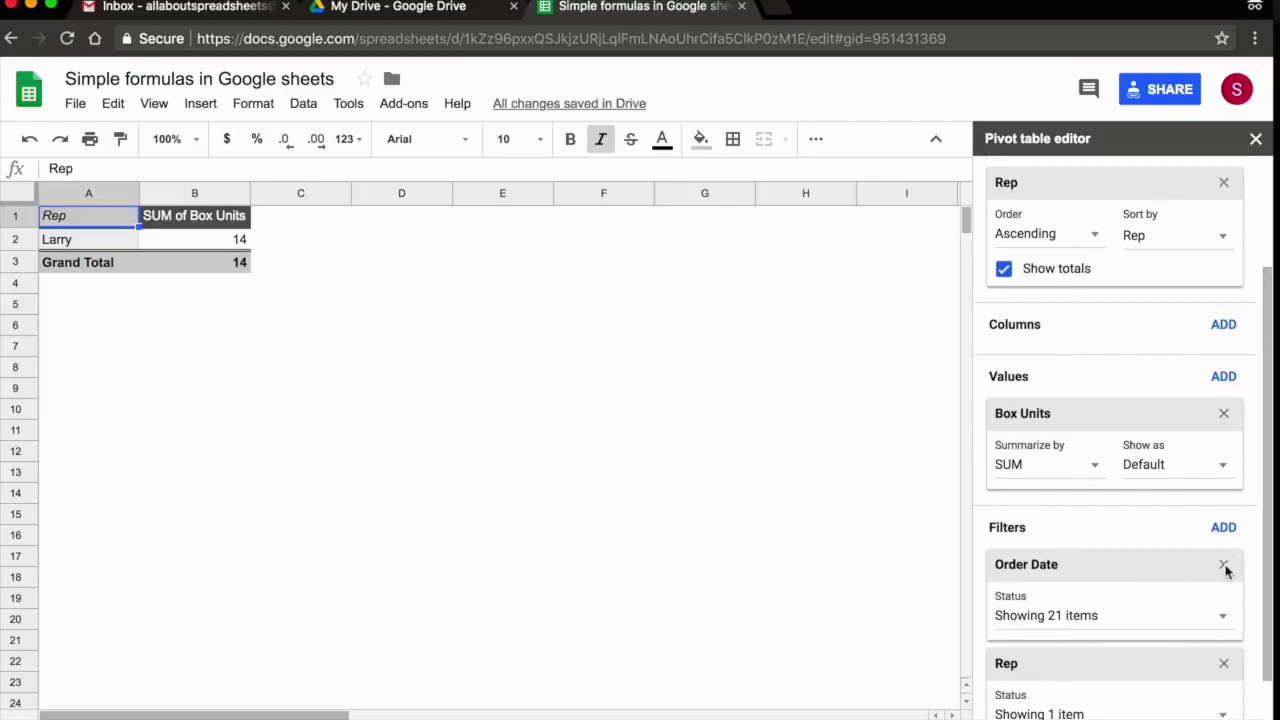
# Delete the Box Units value field from the pivot and close the editor
pyautogui.scroll(1, 1155, 582)
pyautogui.scroll(2, 1155, 583)
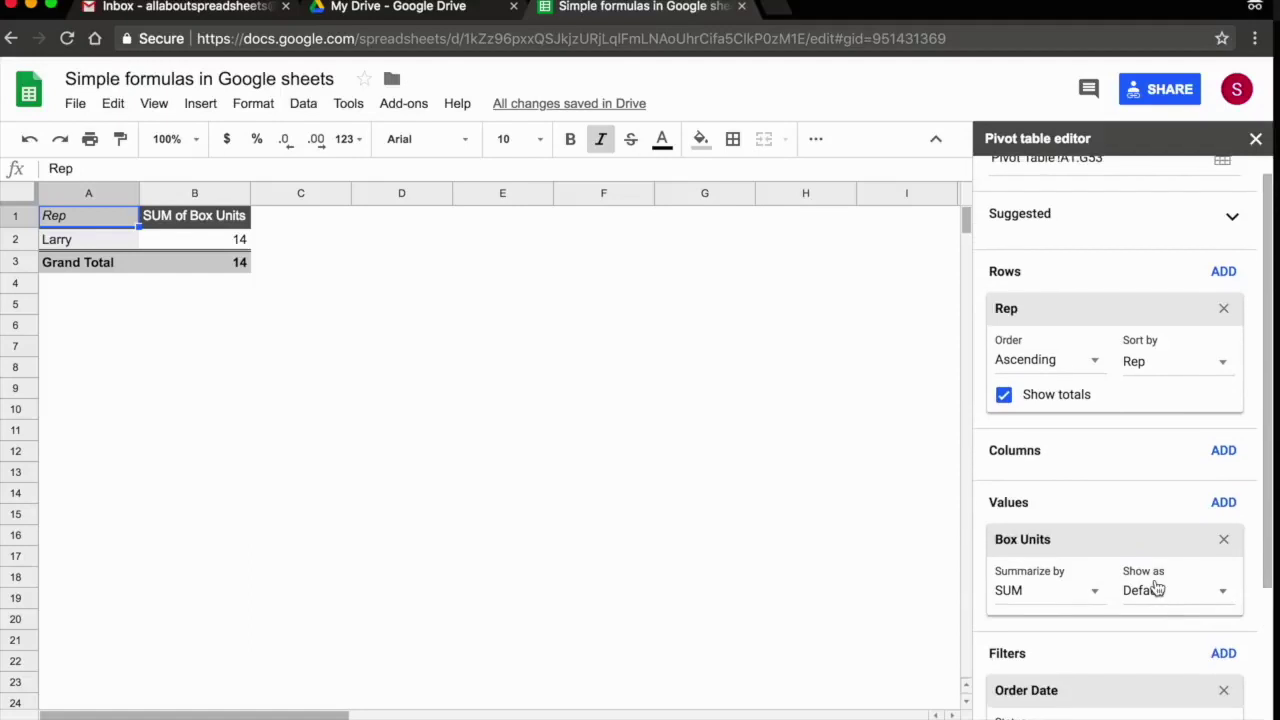
pyautogui.scroll(1, 1107, 583)
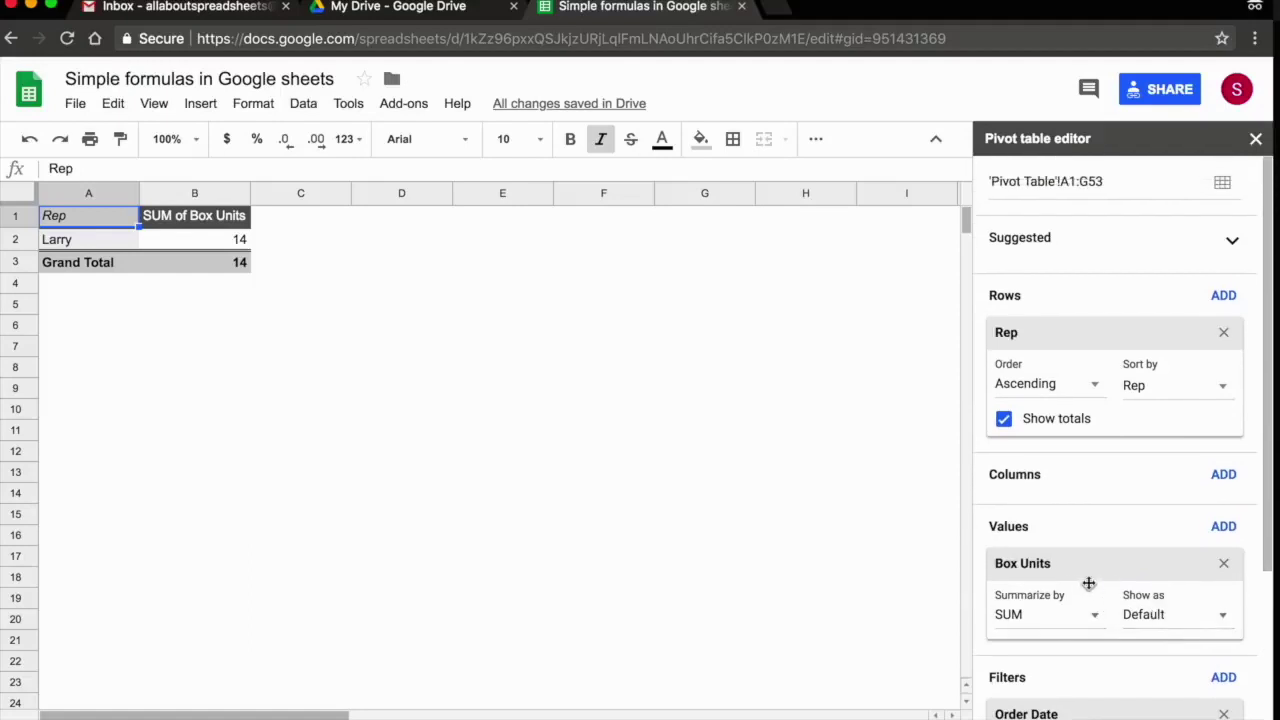
pyautogui.click(1223, 564)
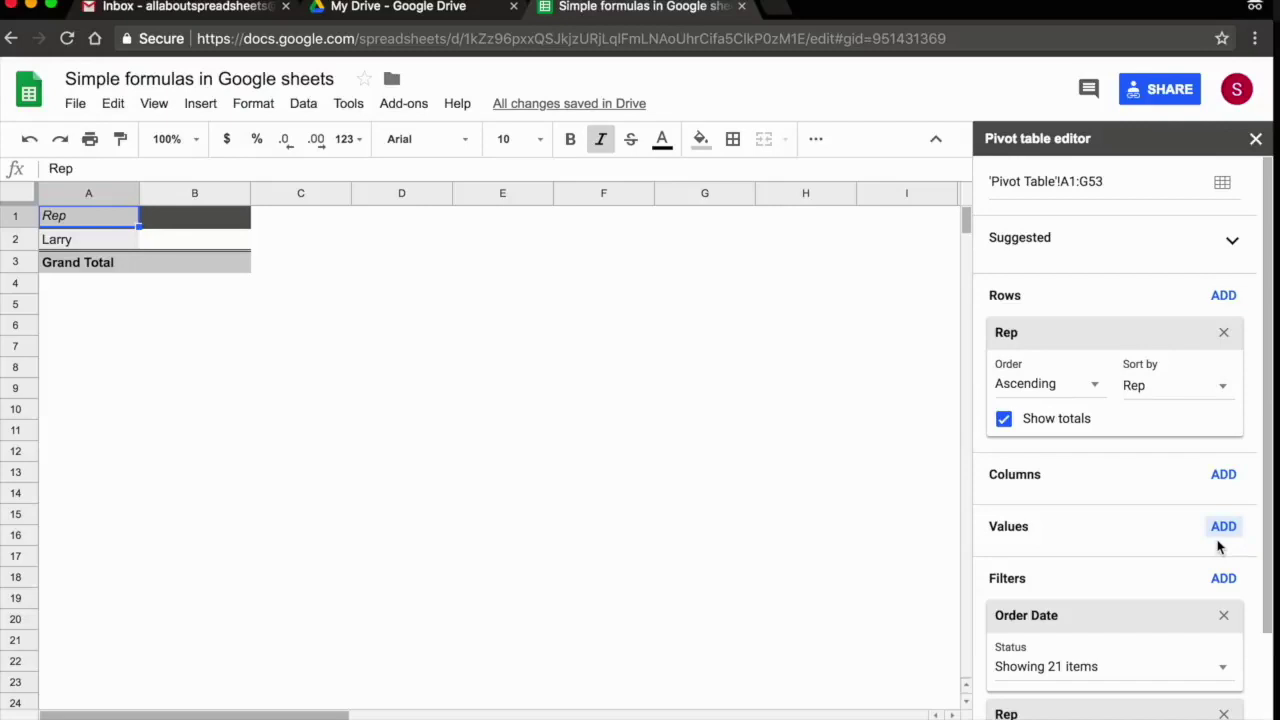
pyautogui.click(1224, 476)
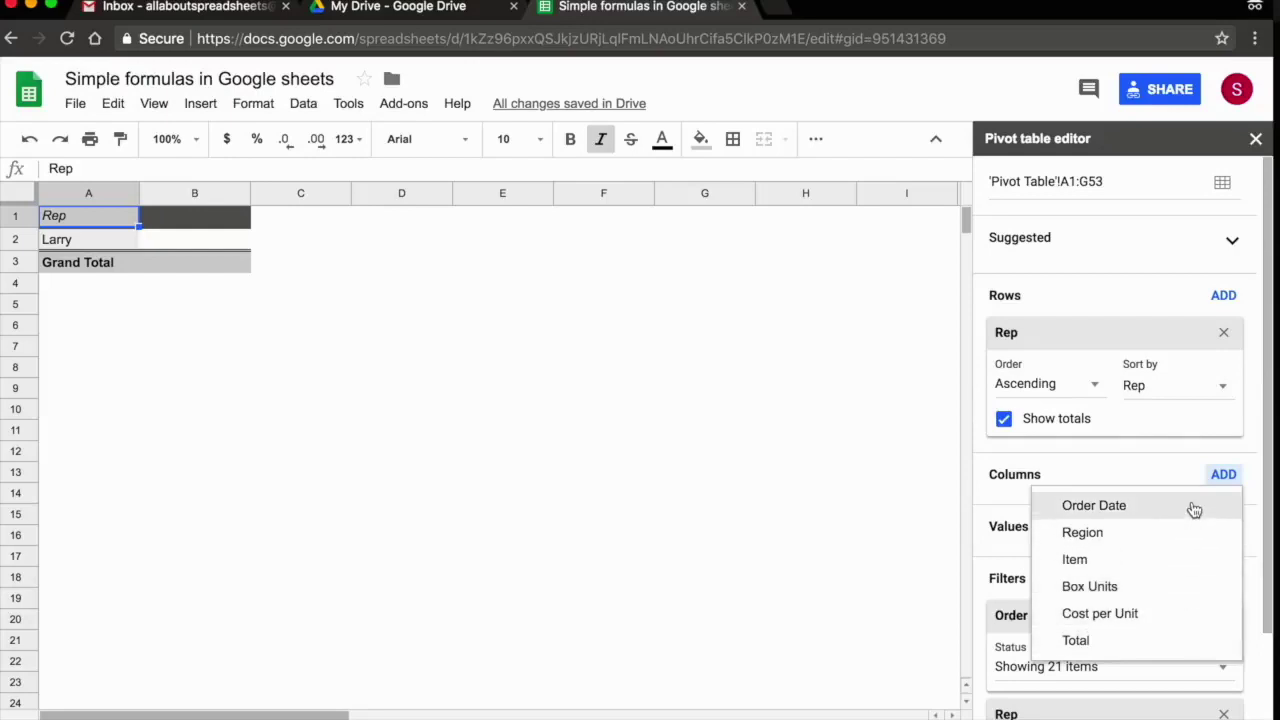
pyautogui.click(960, 514)
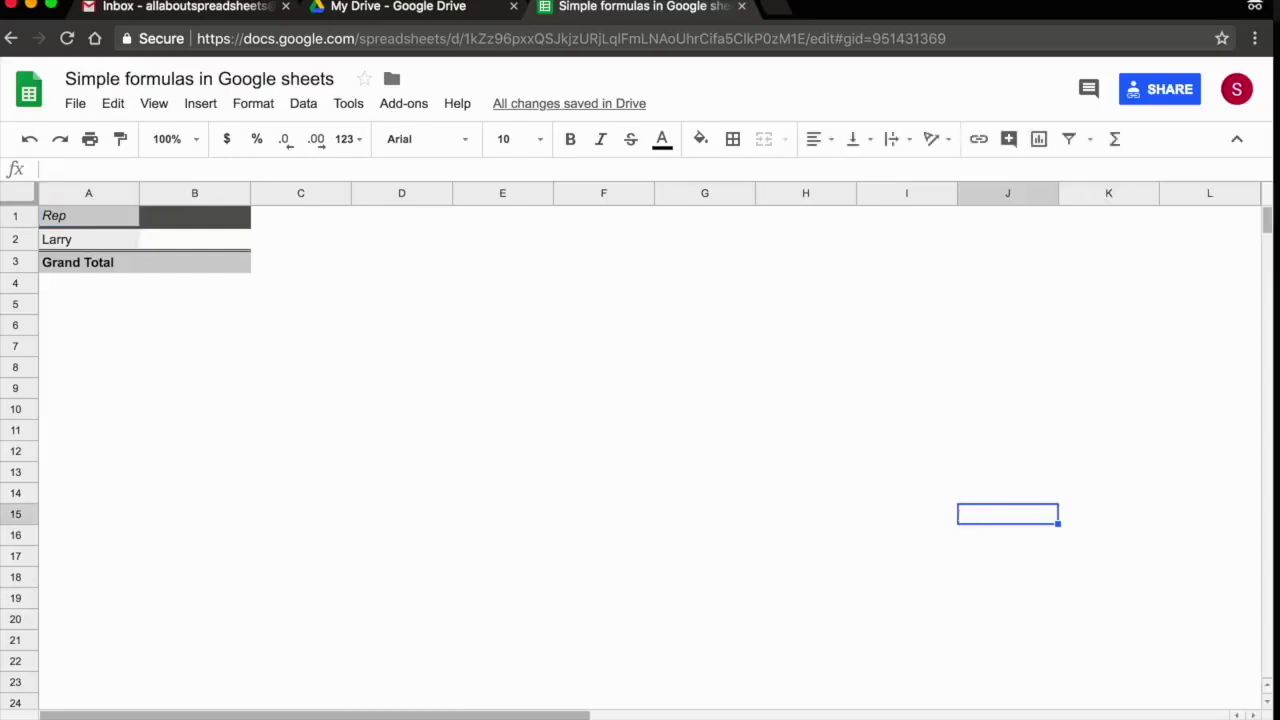
# On the sales sheet, insert a new column before Region headed 'Year'
pyautogui.hotkey('ctrl', 'shift', 'pageup')
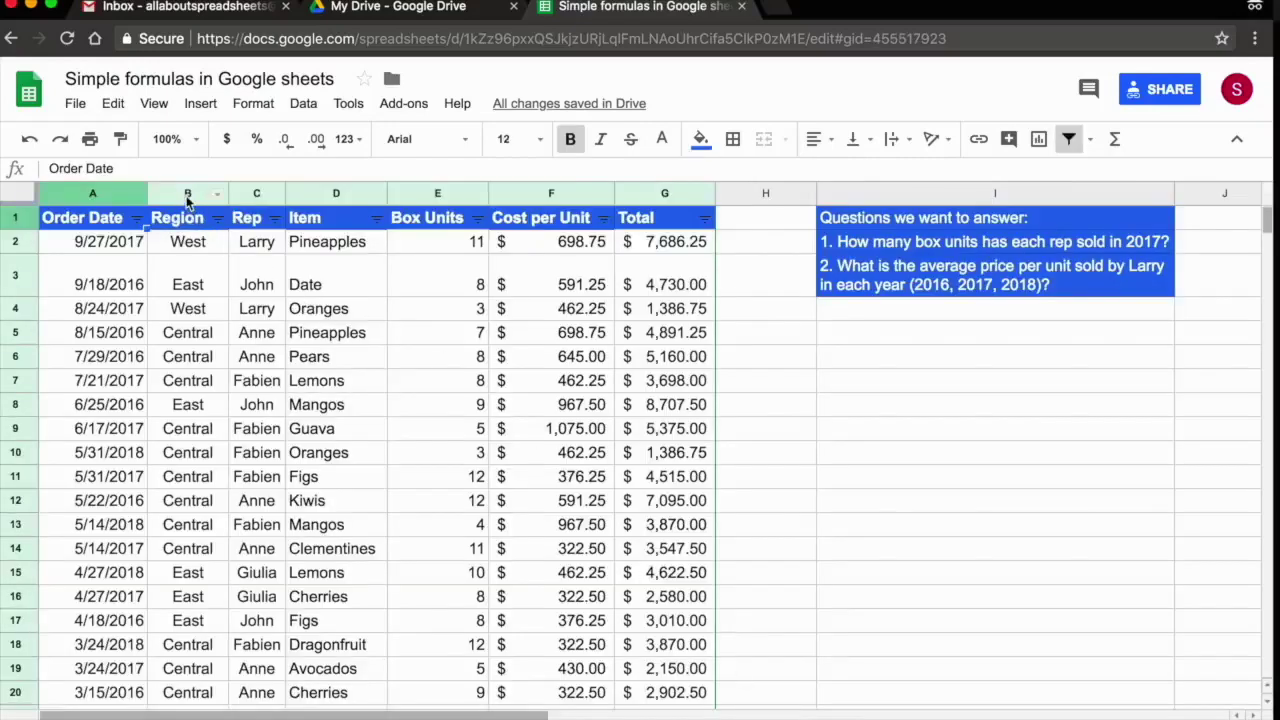
pyautogui.click(187, 195)
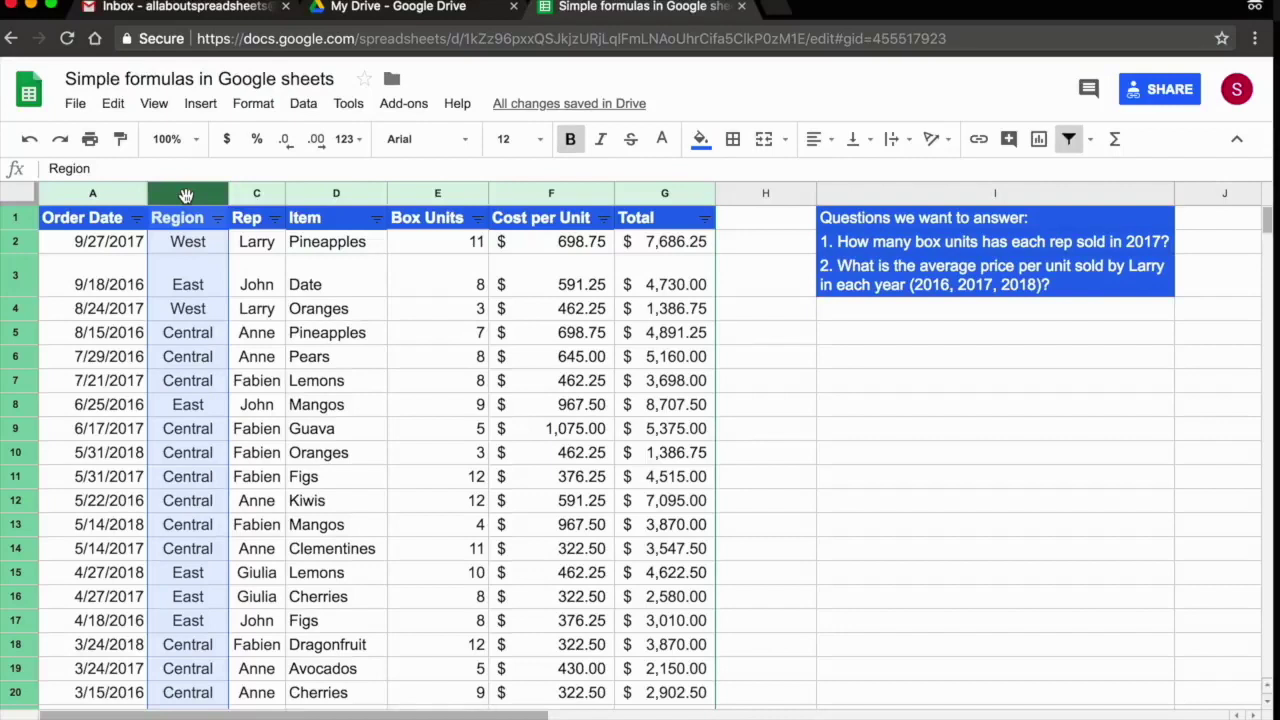
pyautogui.rightClick(186, 195)
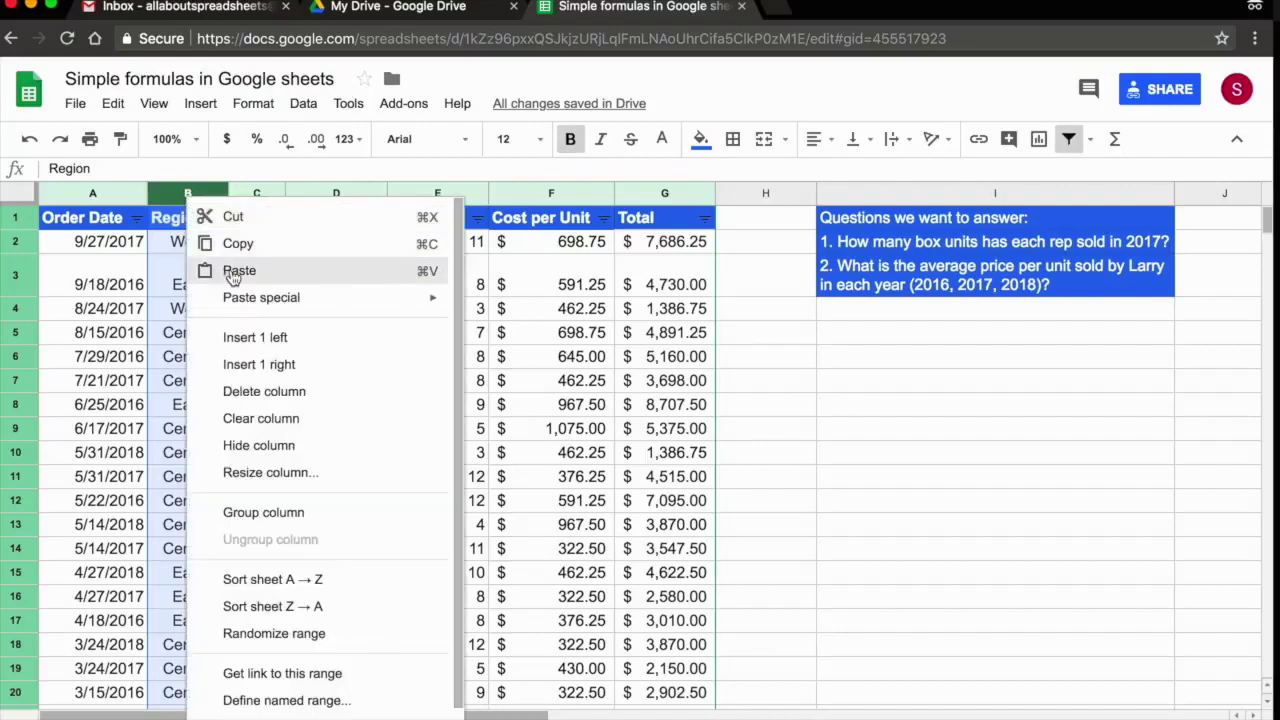
pyautogui.click(257, 337)
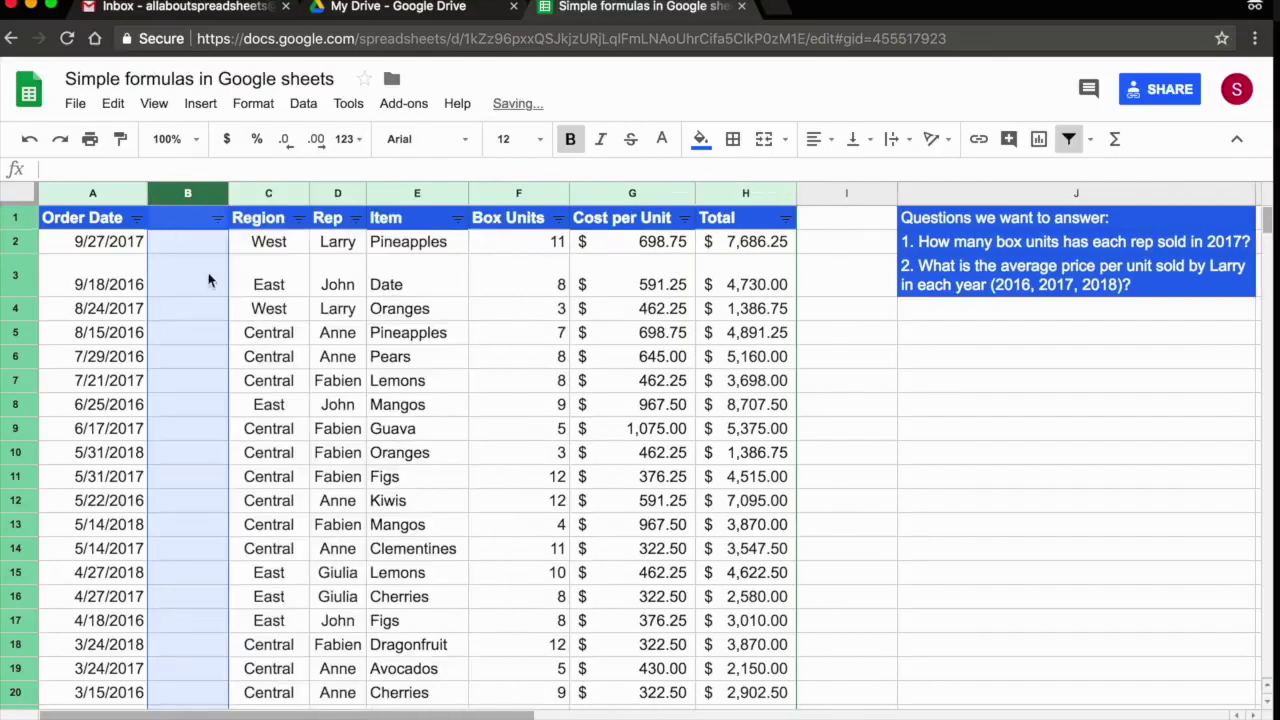
pyautogui.click(176, 221)
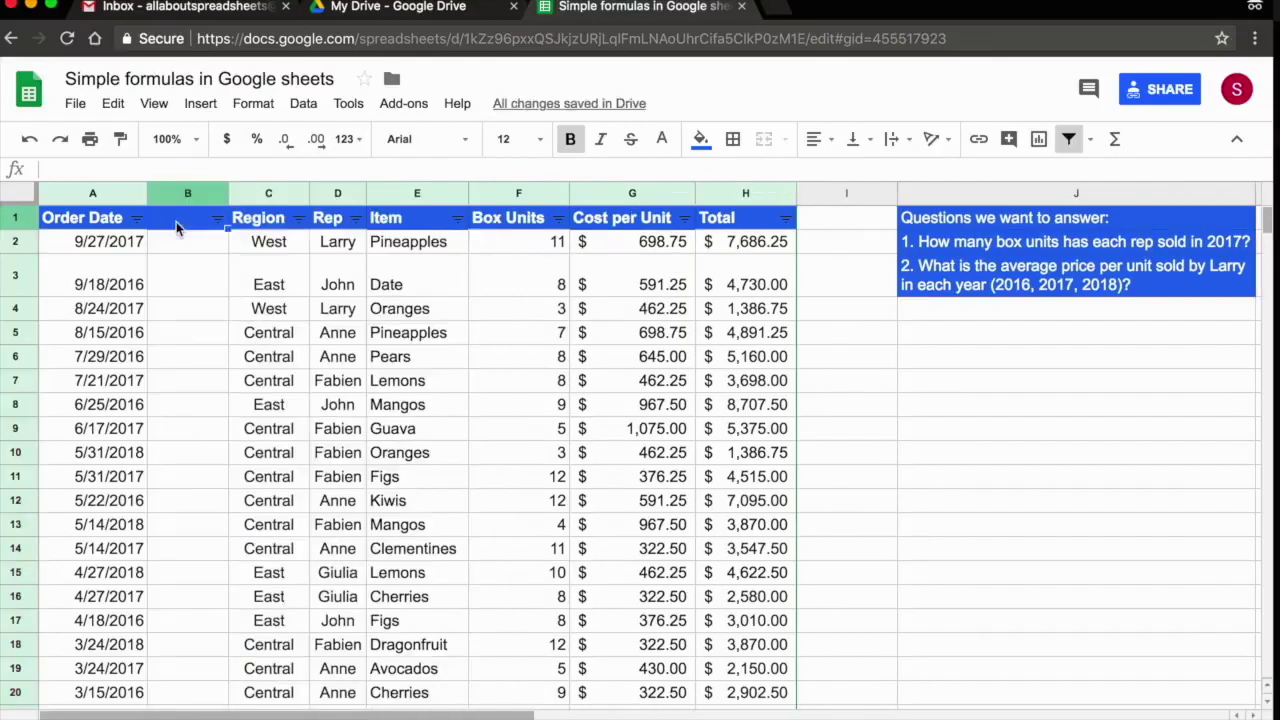
pyautogui.write('Year')
pyautogui.press('Return')
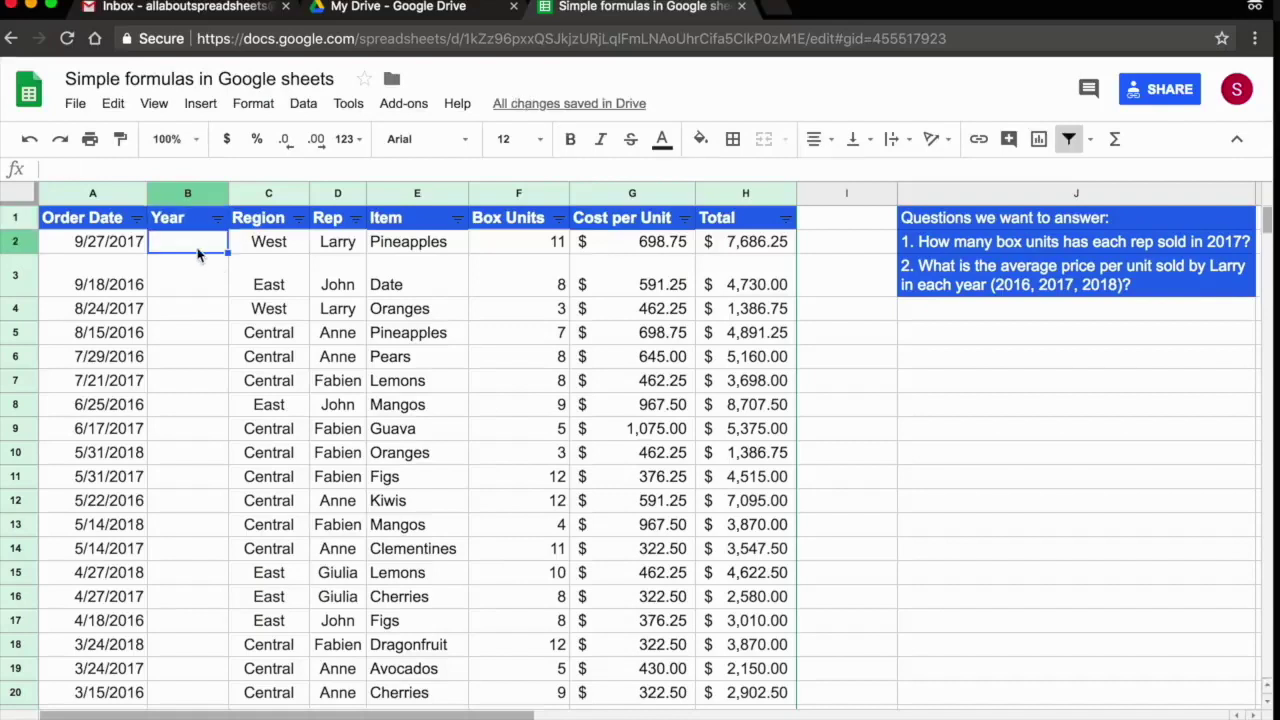
# Enter =YEAR(A2) in B2, returning 2017 from the order date
pyautogui.write('=y')
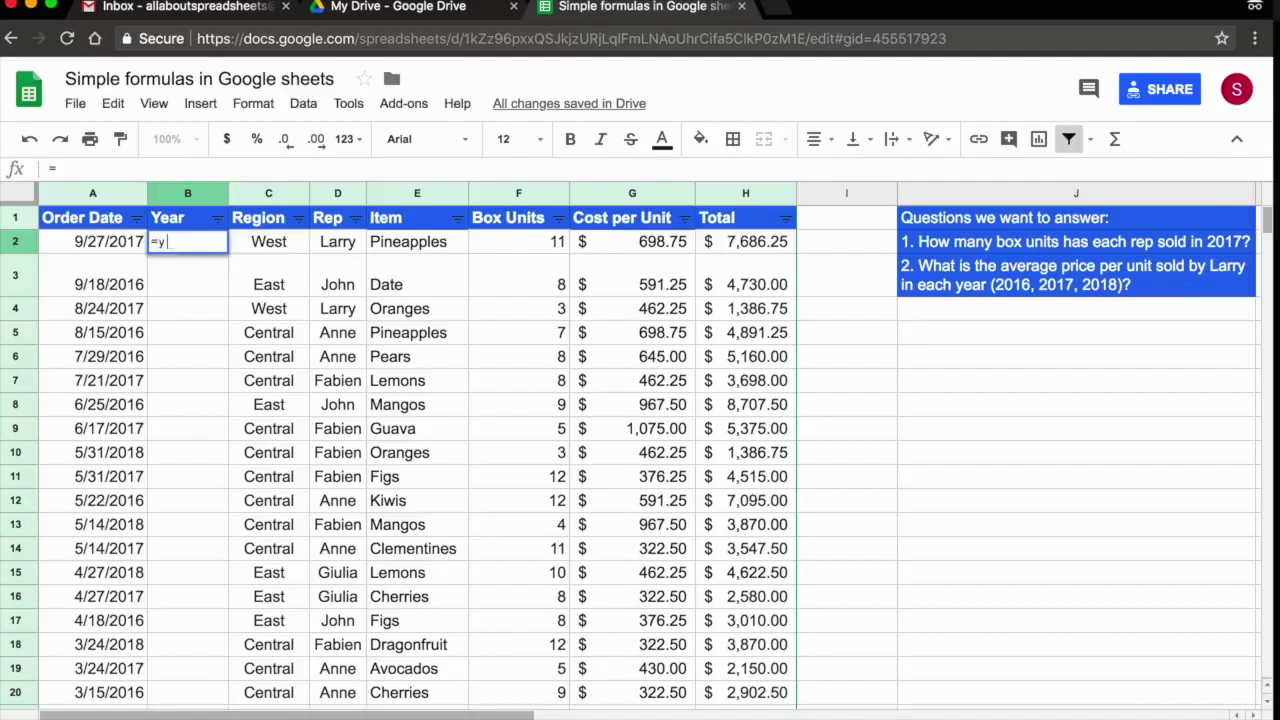
pyautogui.write('ea')
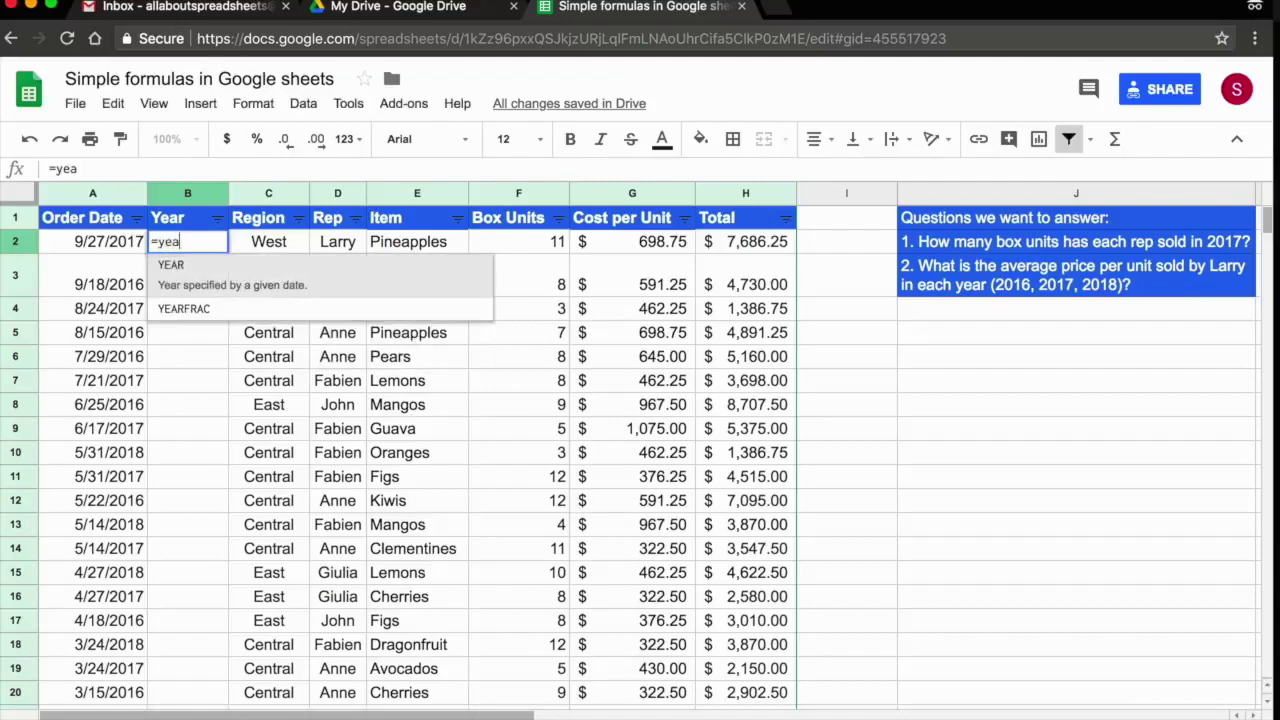
pyautogui.click(198, 272)
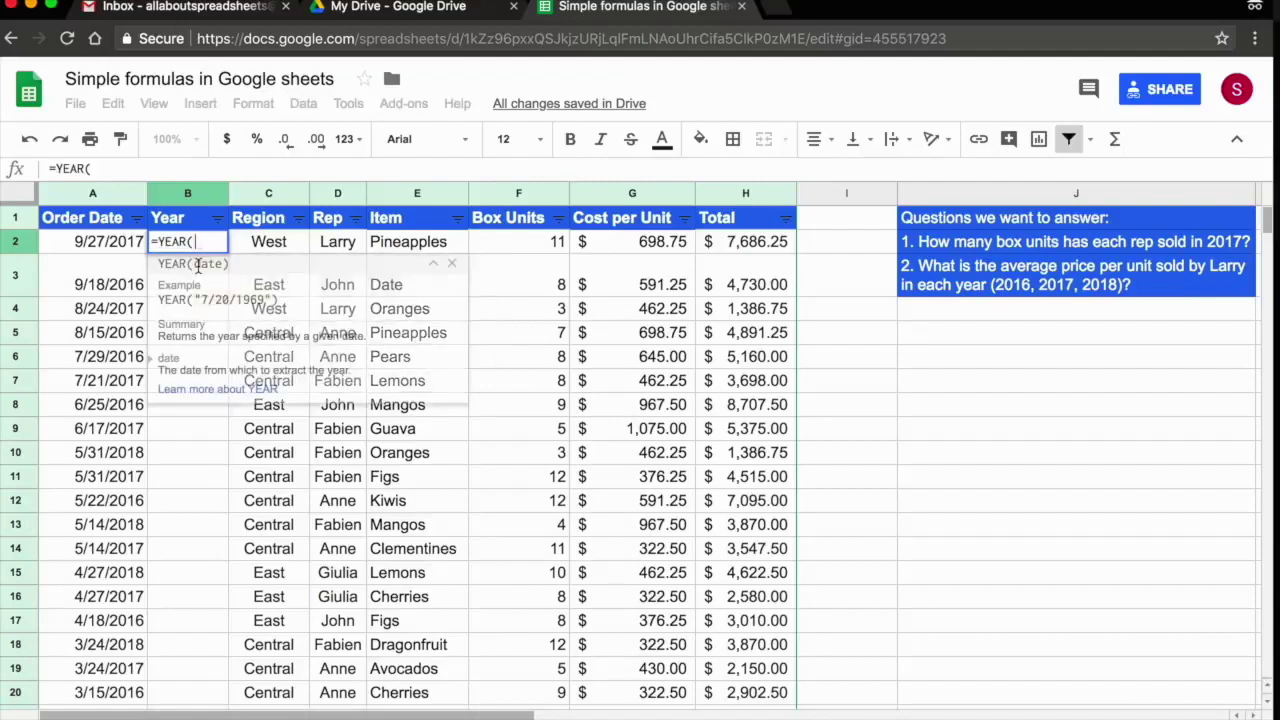
pyautogui.click(115, 246)
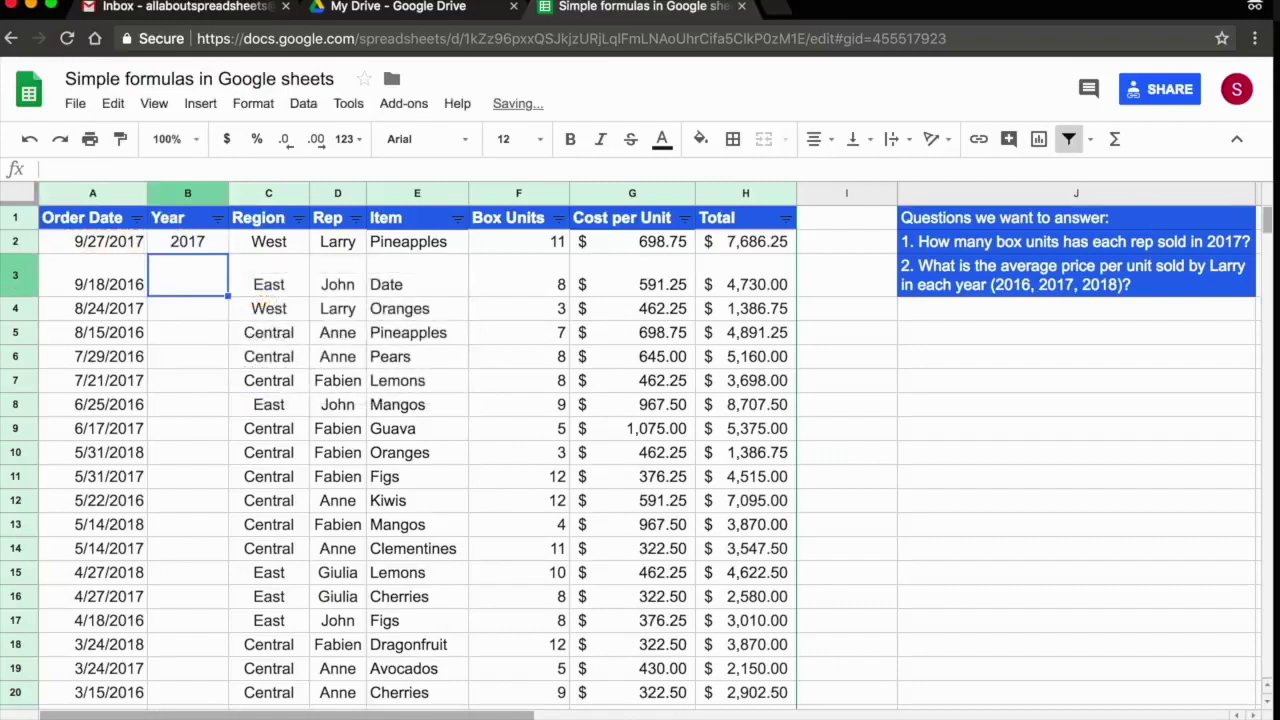
pyautogui.click(196, 243)
pyautogui.click(100, 250)
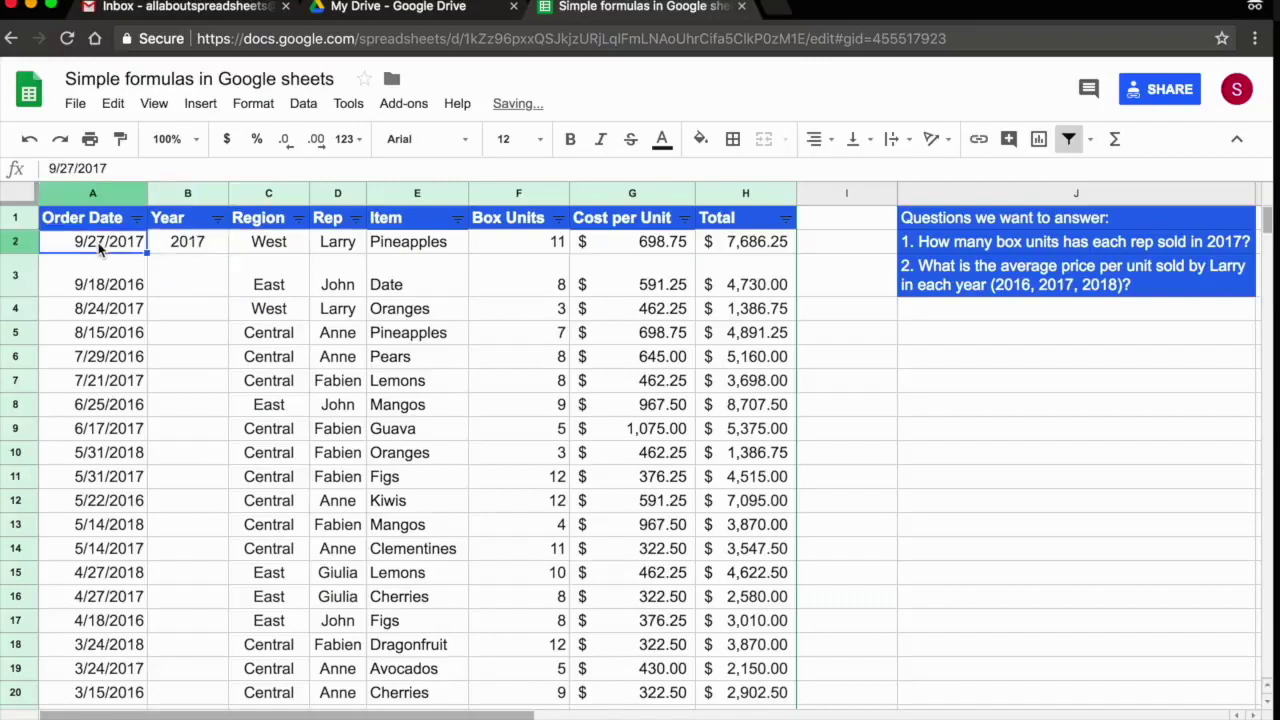
pyautogui.click(175, 249)
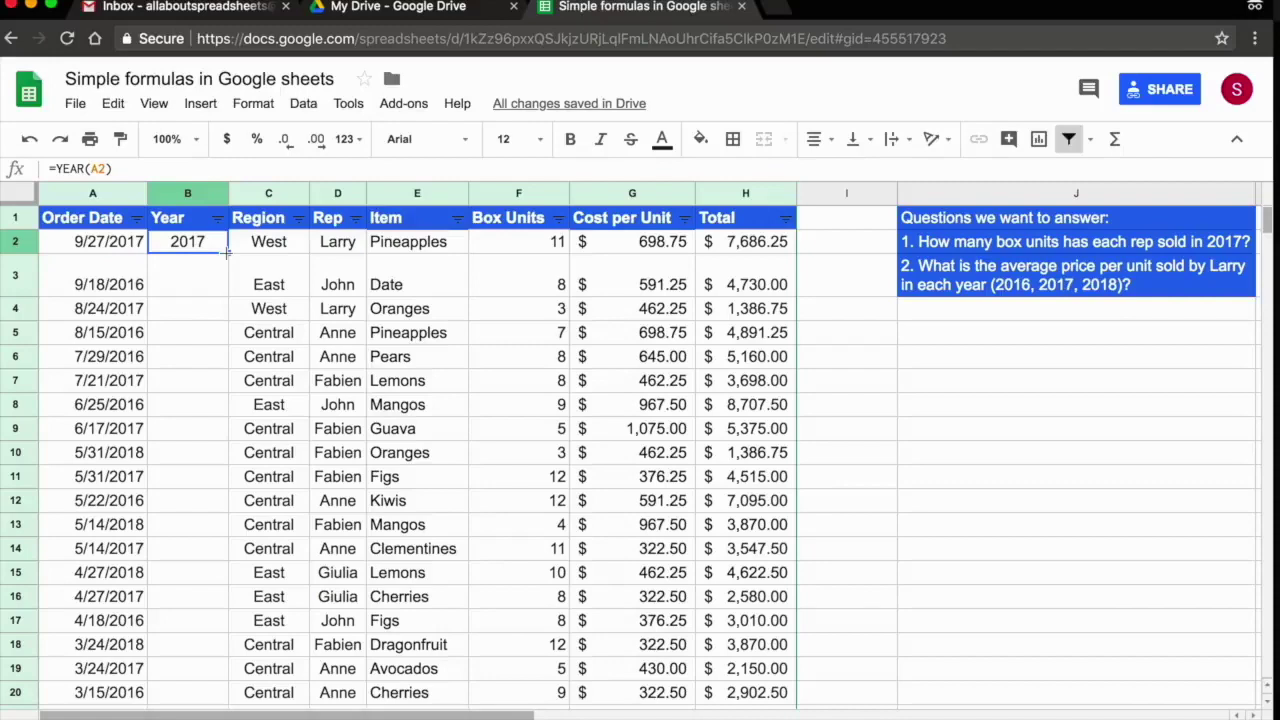
# Fill =YEAR down column B and spot-check the years in rows 35 and 40
pyautogui.doubleClick(228, 253)
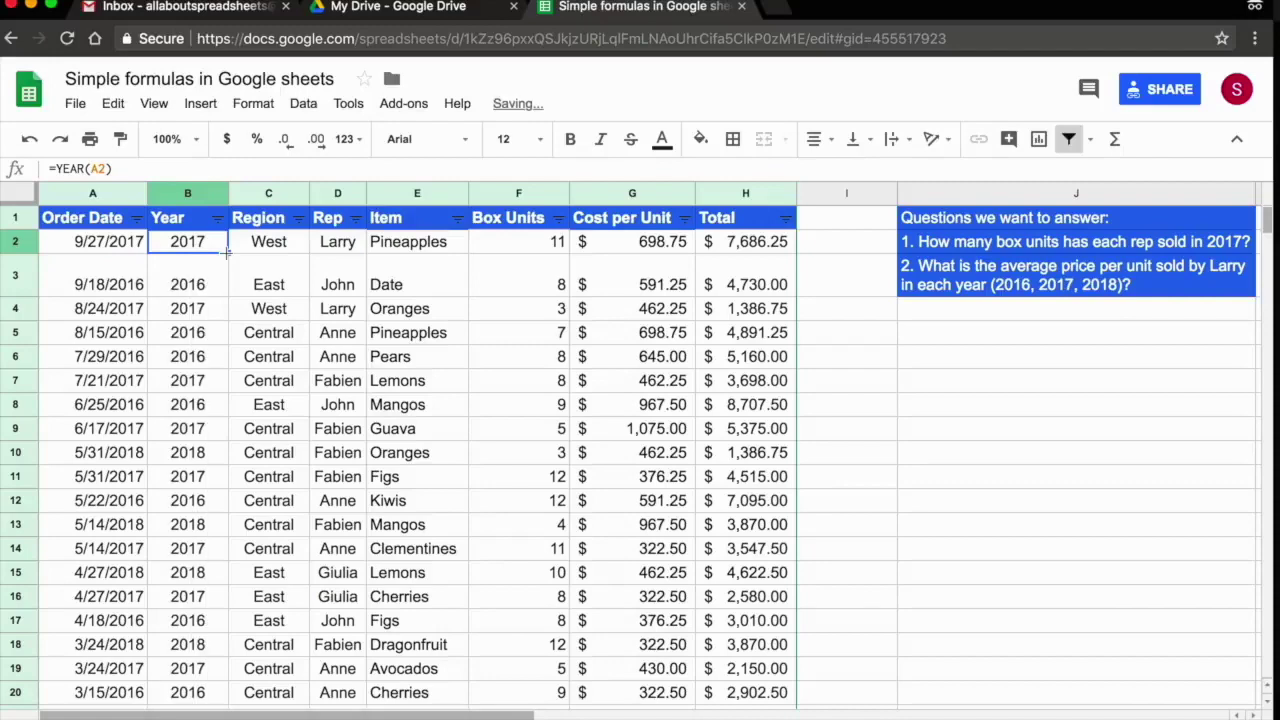
pyautogui.scroll(-8, 220, 350)
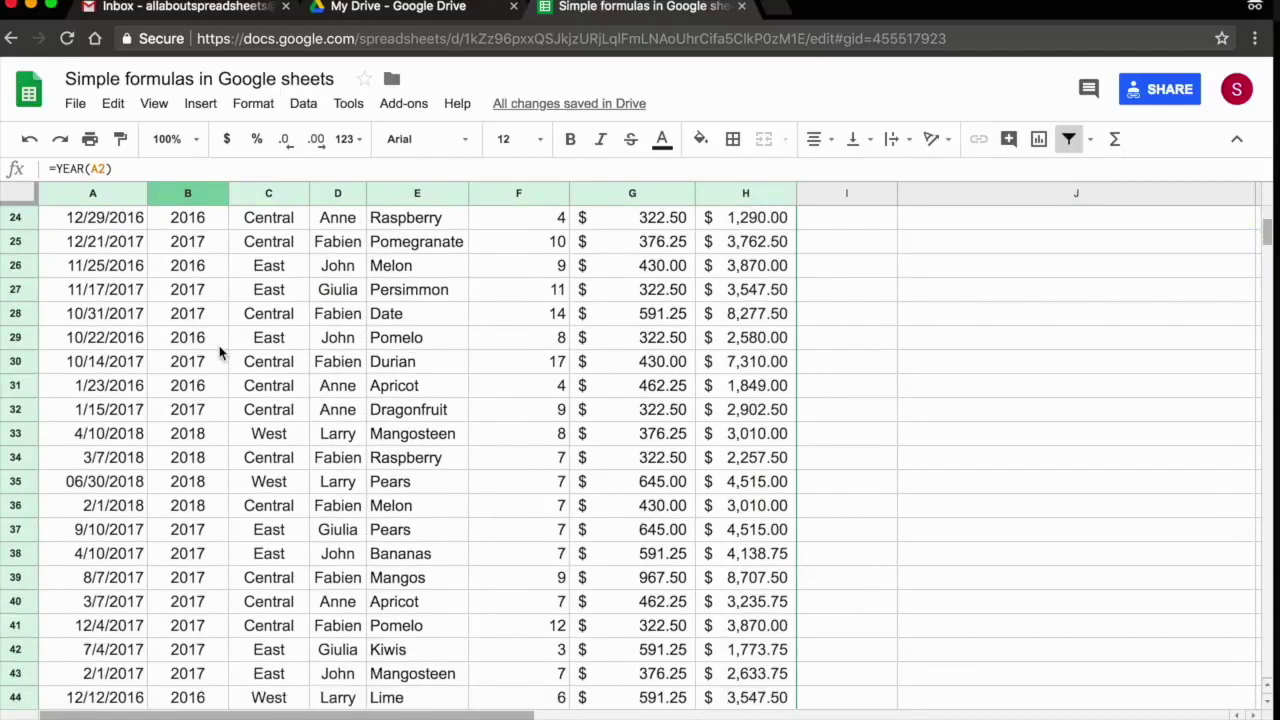
pyautogui.scroll(-1, 220, 352)
pyautogui.click(180, 457)
pyautogui.press('Left')
pyautogui.press('Right')
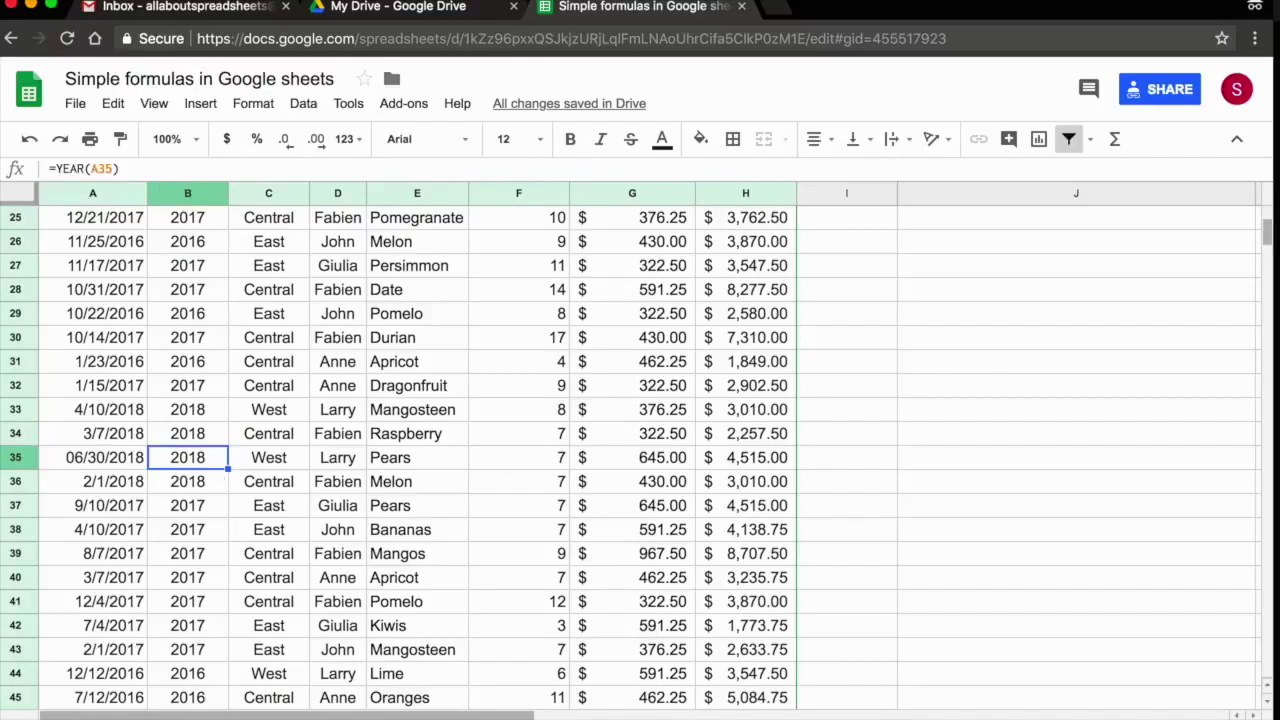
pyautogui.click(171, 577)
pyautogui.press('Left')
pyautogui.press('Right')
pyautogui.scroll(2, 175, 578)
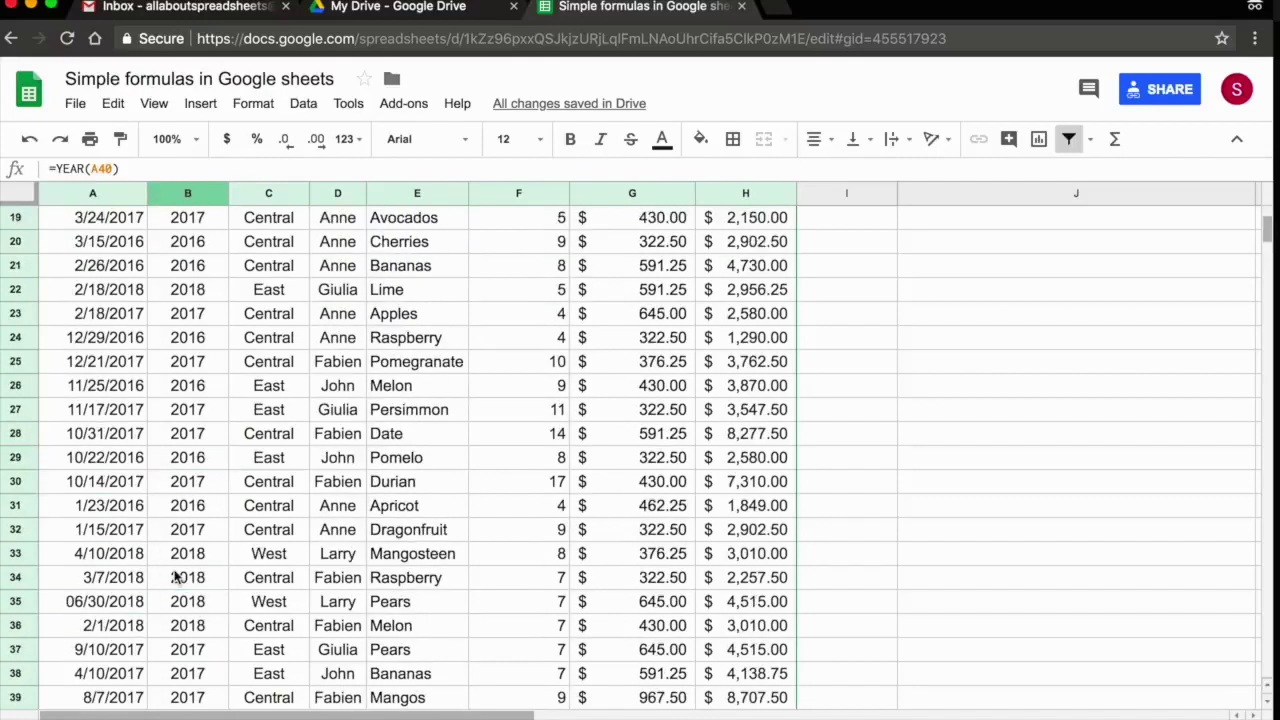
pyautogui.scroll(6, 175, 578)
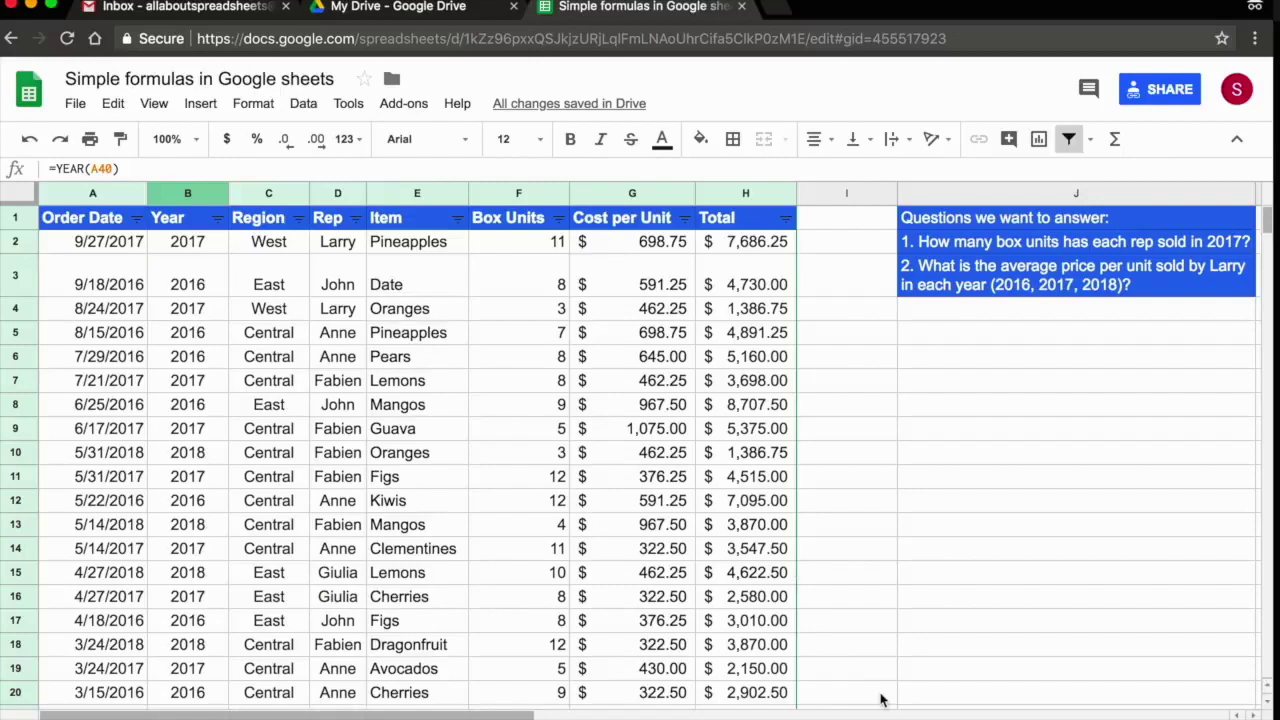
# Add Year as the pivot's column field and delete the Order Date filter
pyautogui.hotkey('ctrl', 'shift', 'pagedown')
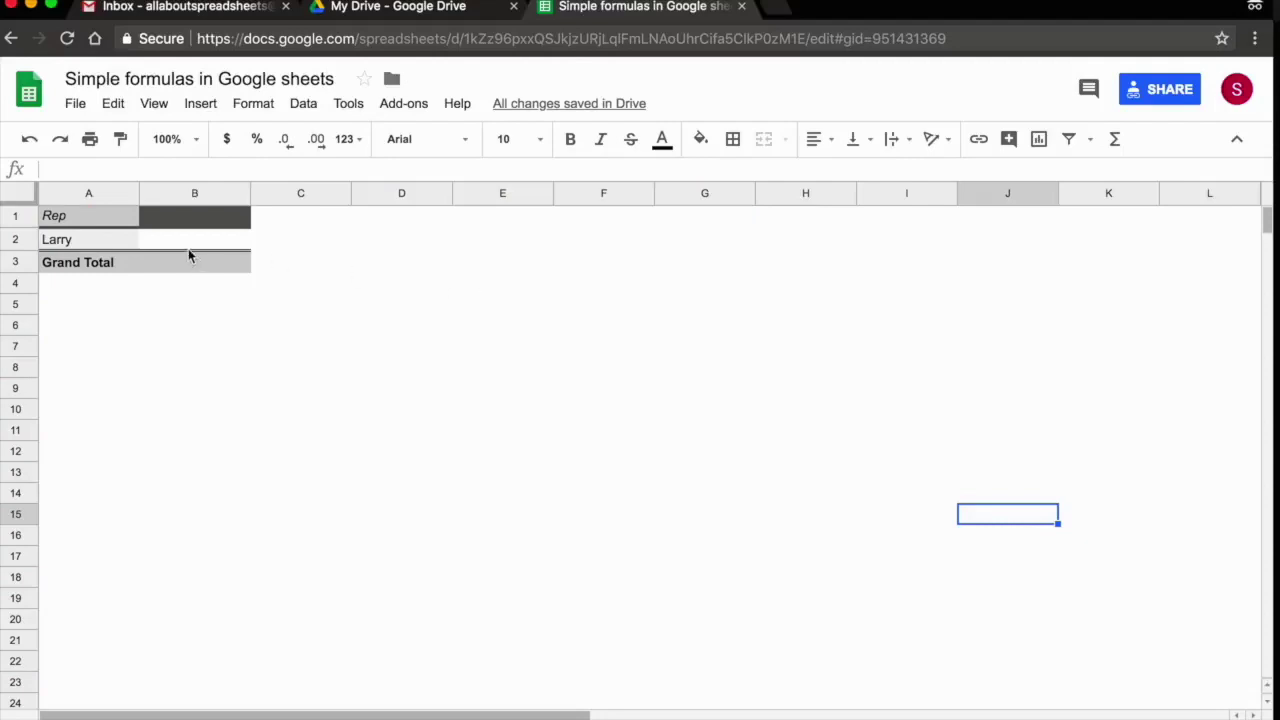
pyautogui.click(171, 245)
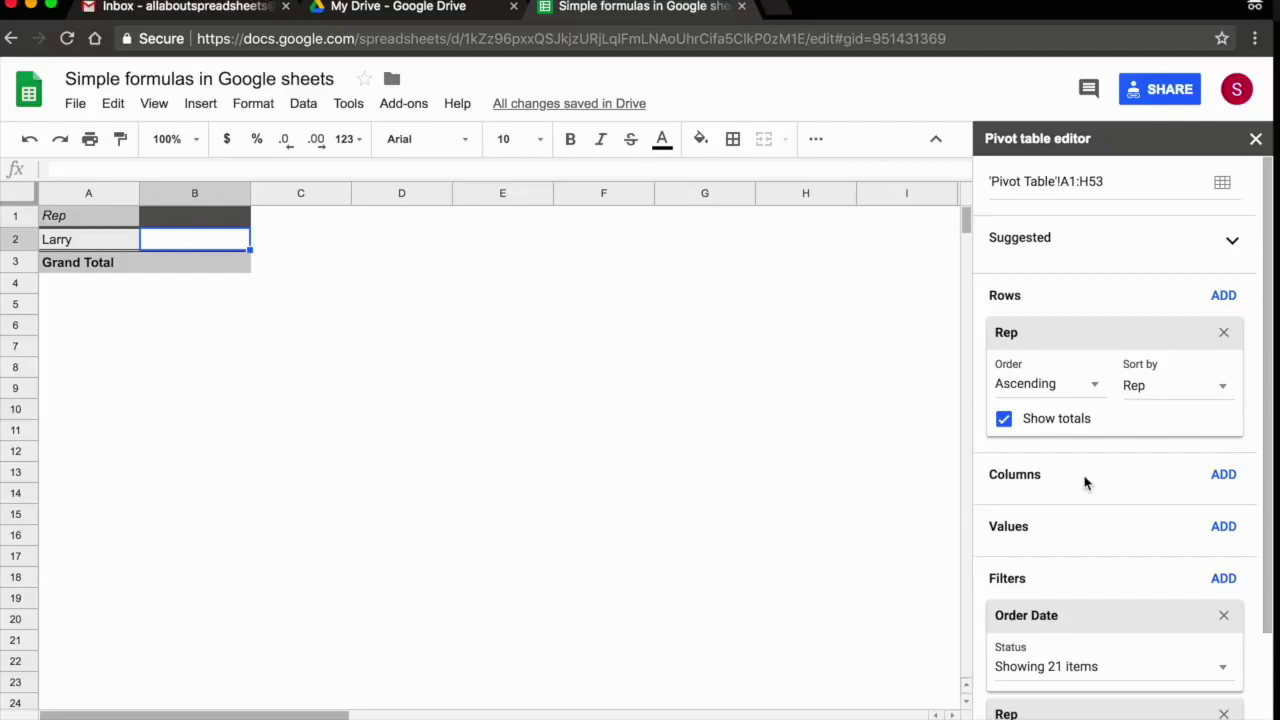
pyautogui.click(1224, 476)
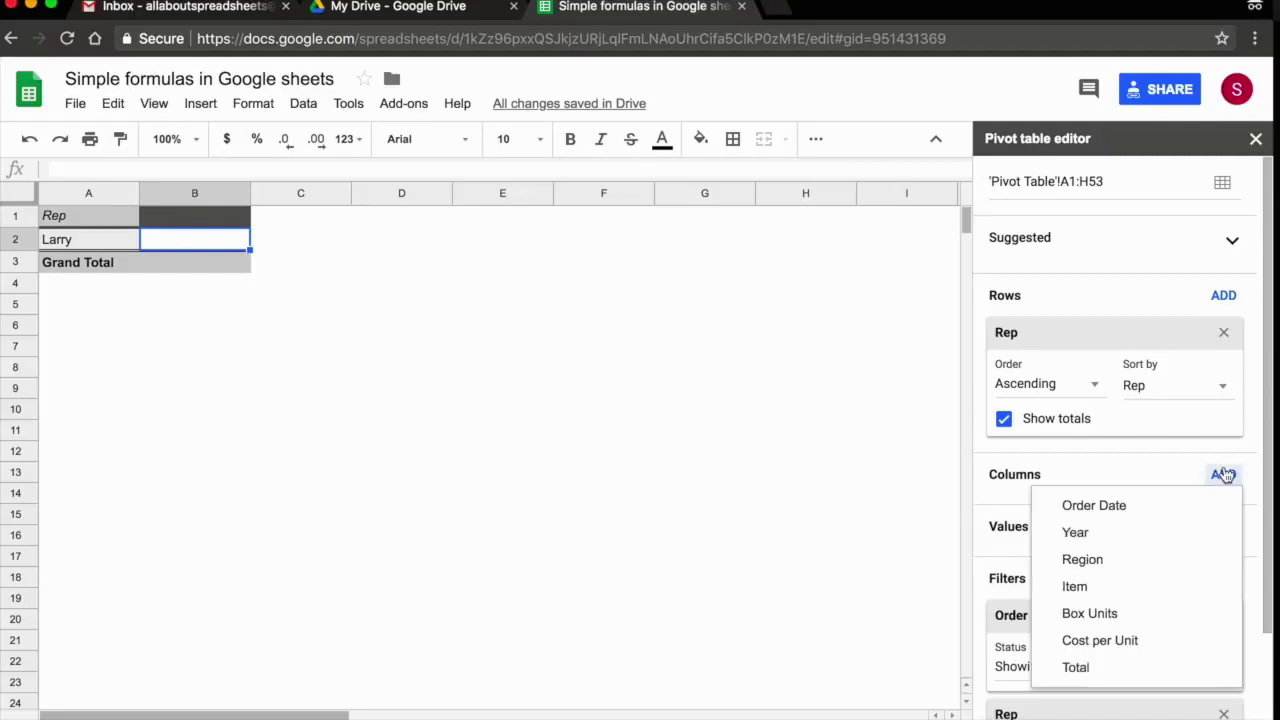
pyautogui.click(1118, 535)
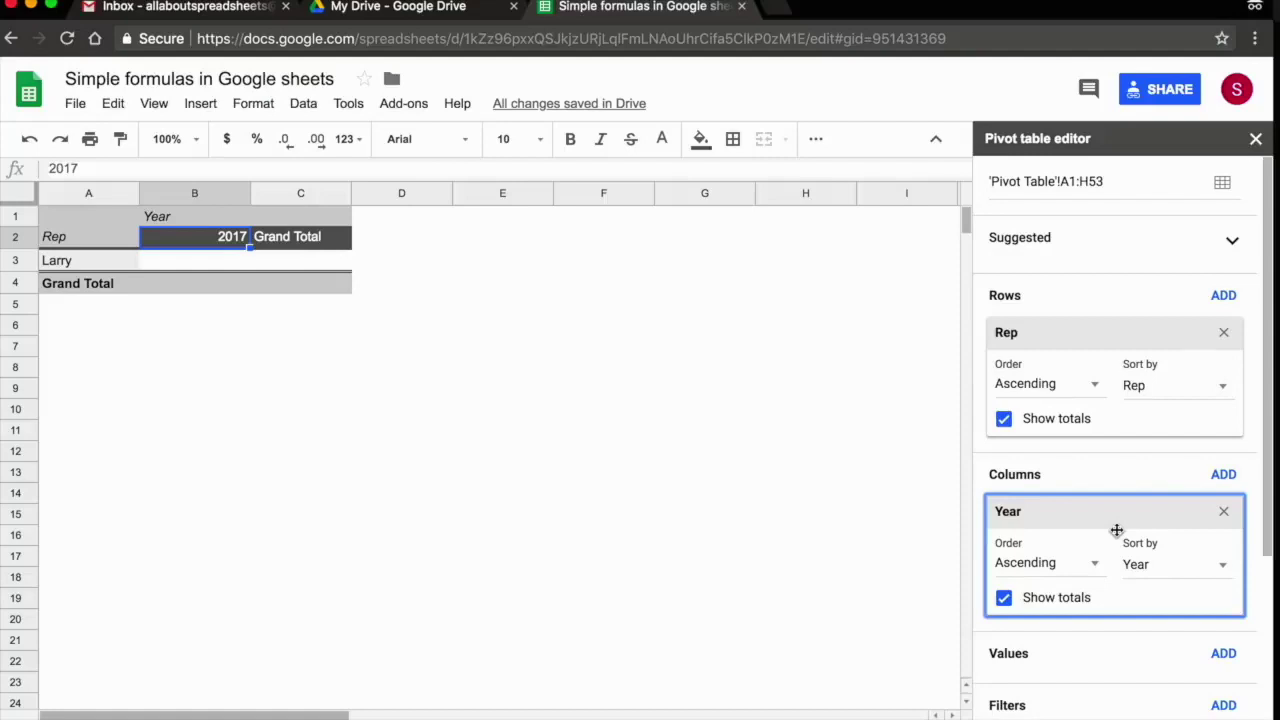
pyautogui.scroll(-5, 1117, 530)
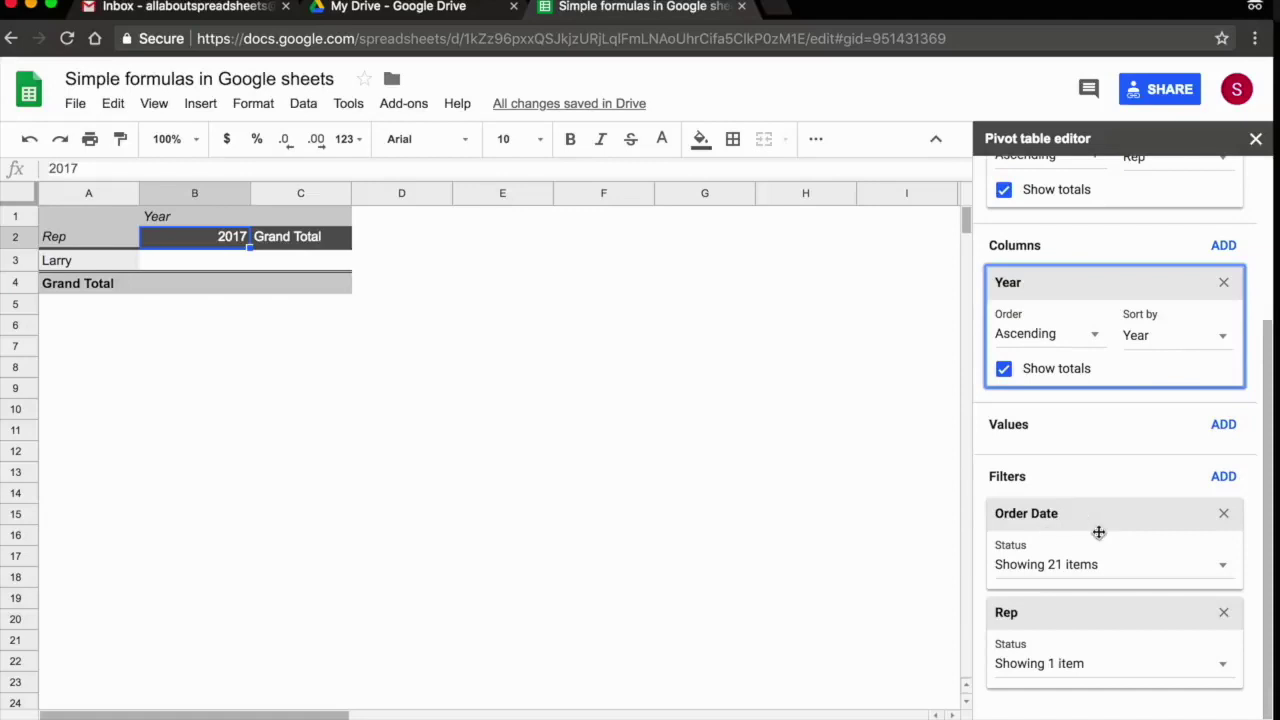
pyautogui.click(1222, 515)
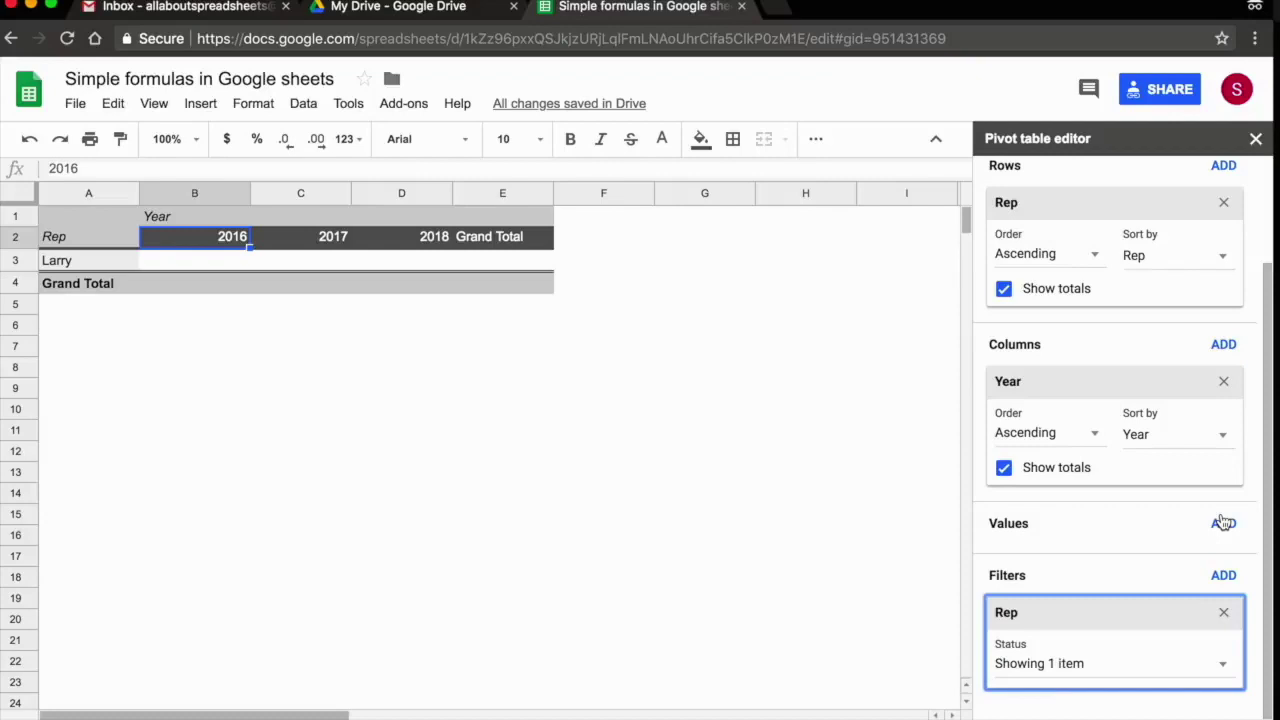
pyautogui.scroll(2, 1222, 518)
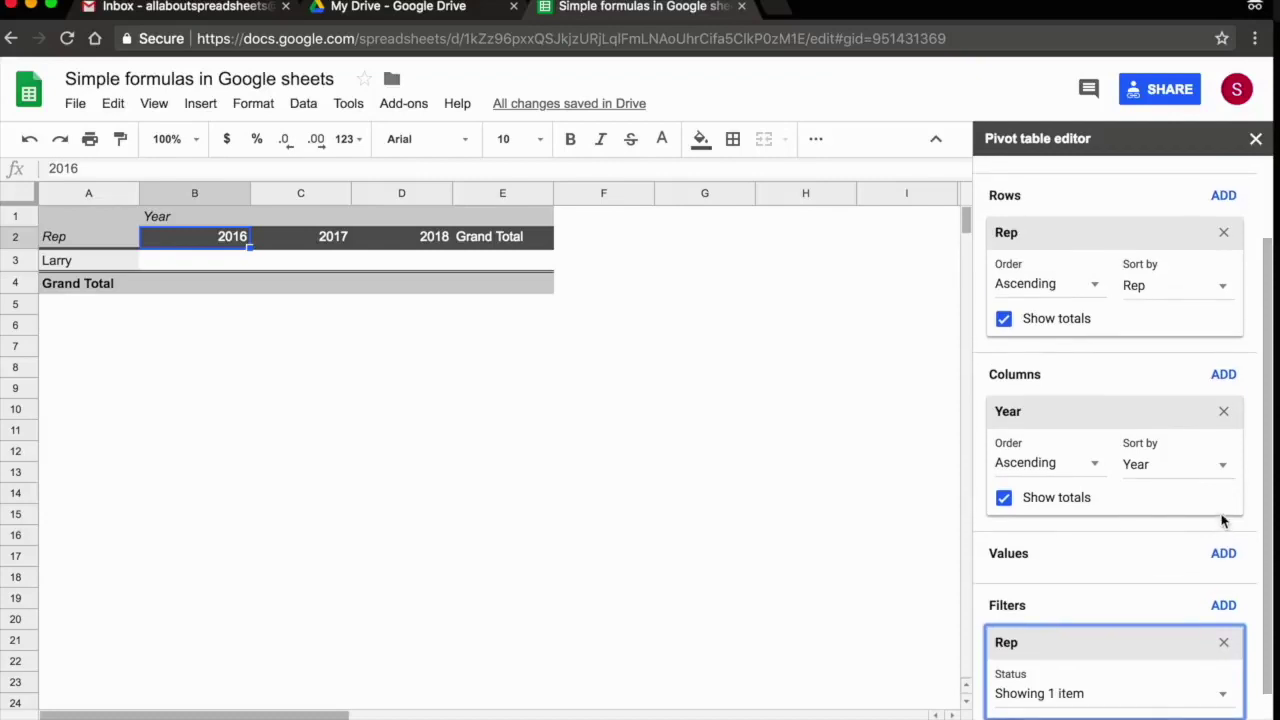
# Add Cost per Unit as a pivot value summarized by AVERAGE, giving 662.92, 580.50 and 510.63
pyautogui.scroll(-1, 1146, 562)
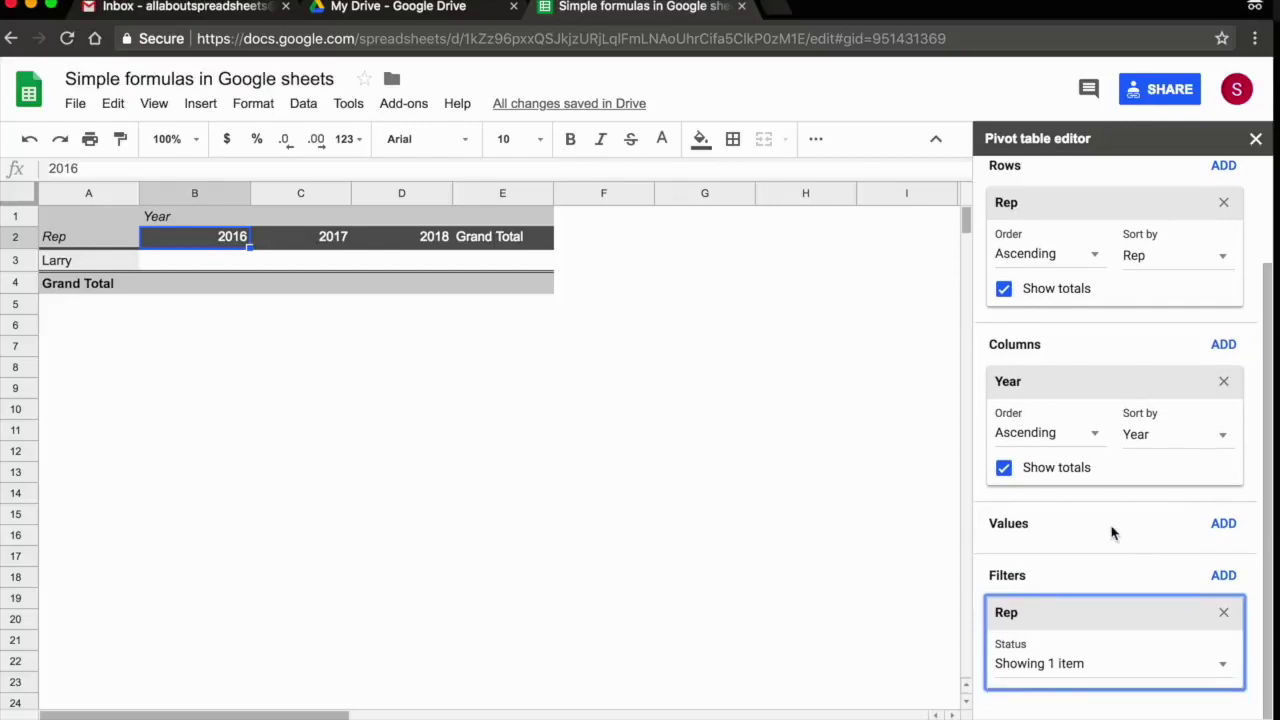
pyautogui.click(1224, 523)
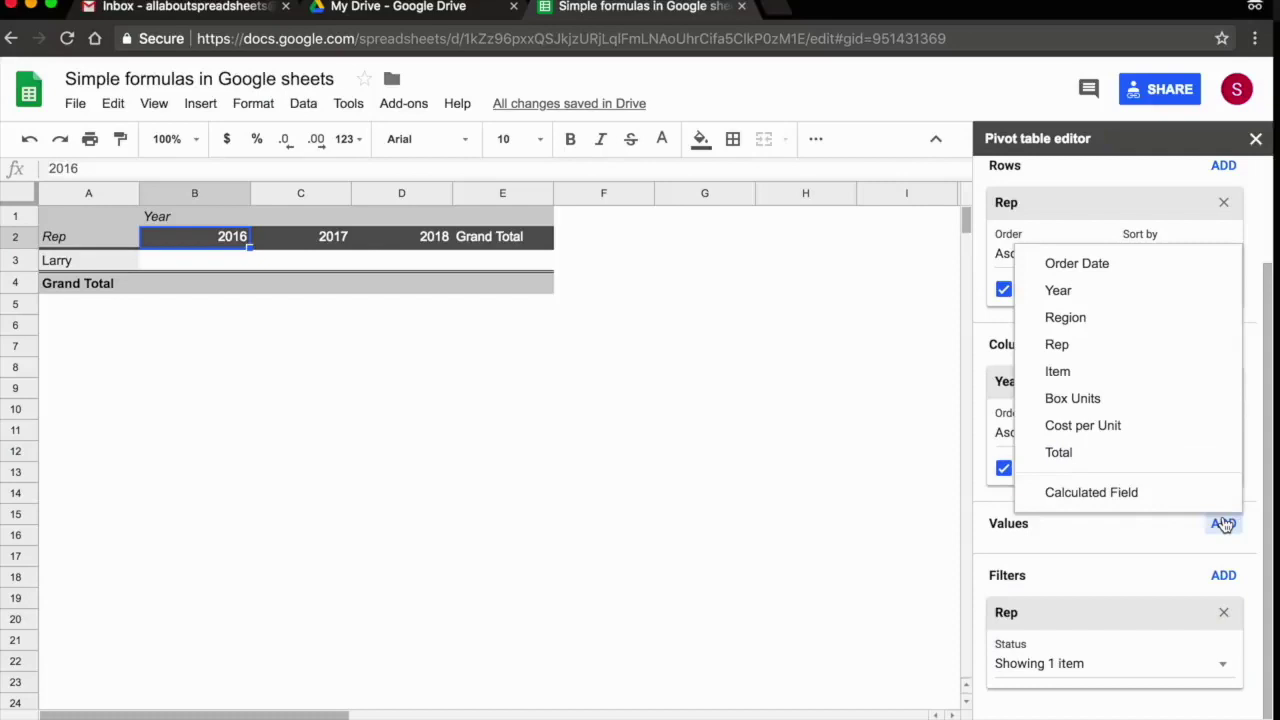
pyautogui.click(1125, 427)
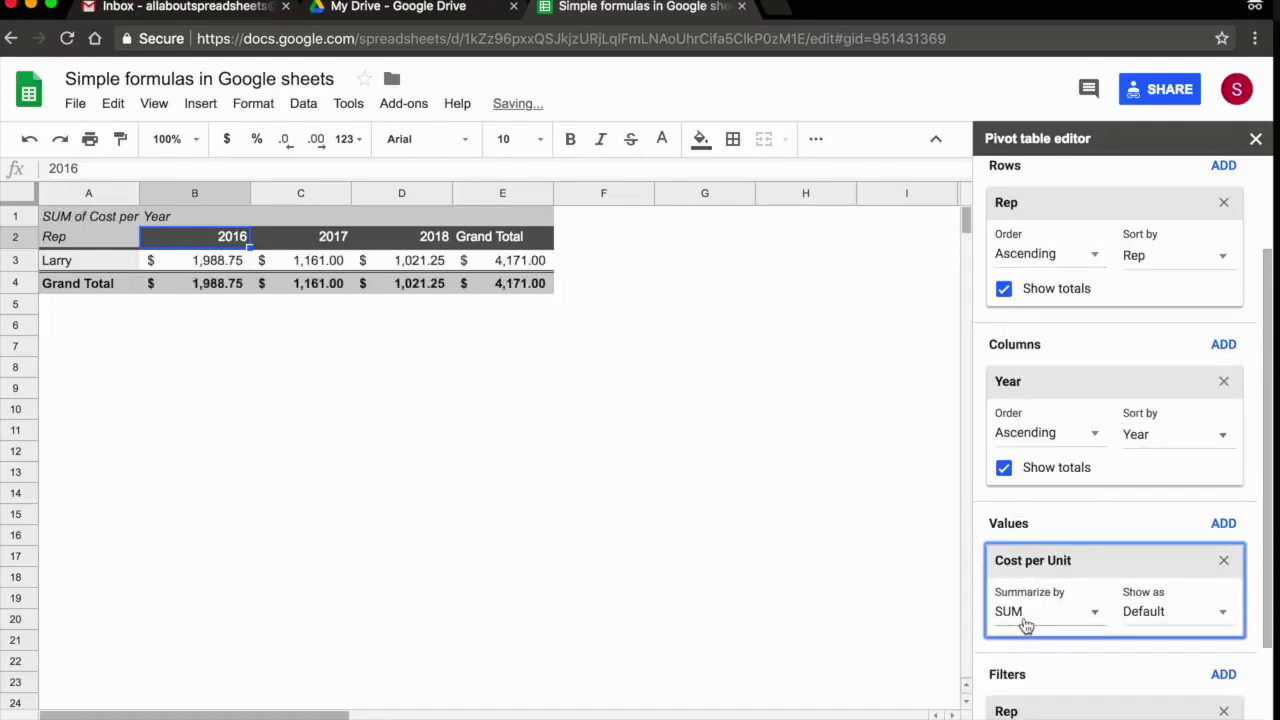
pyautogui.click(1094, 611)
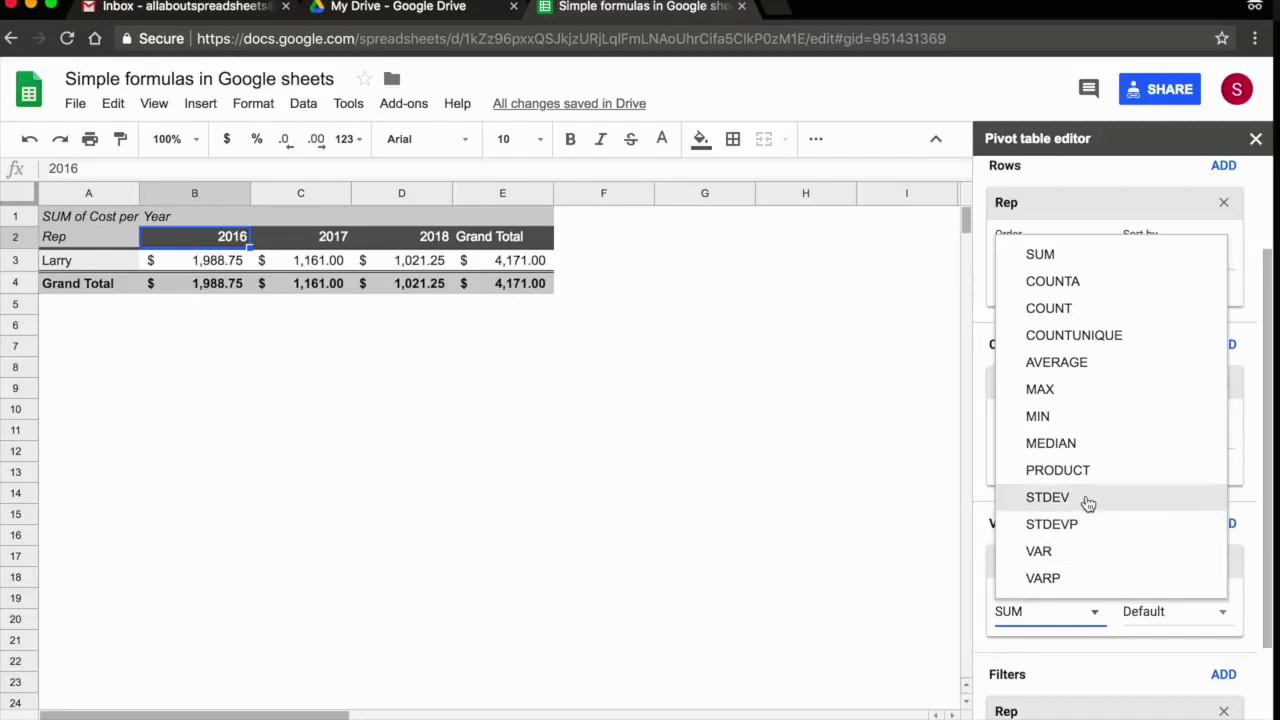
pyautogui.click(1084, 364)
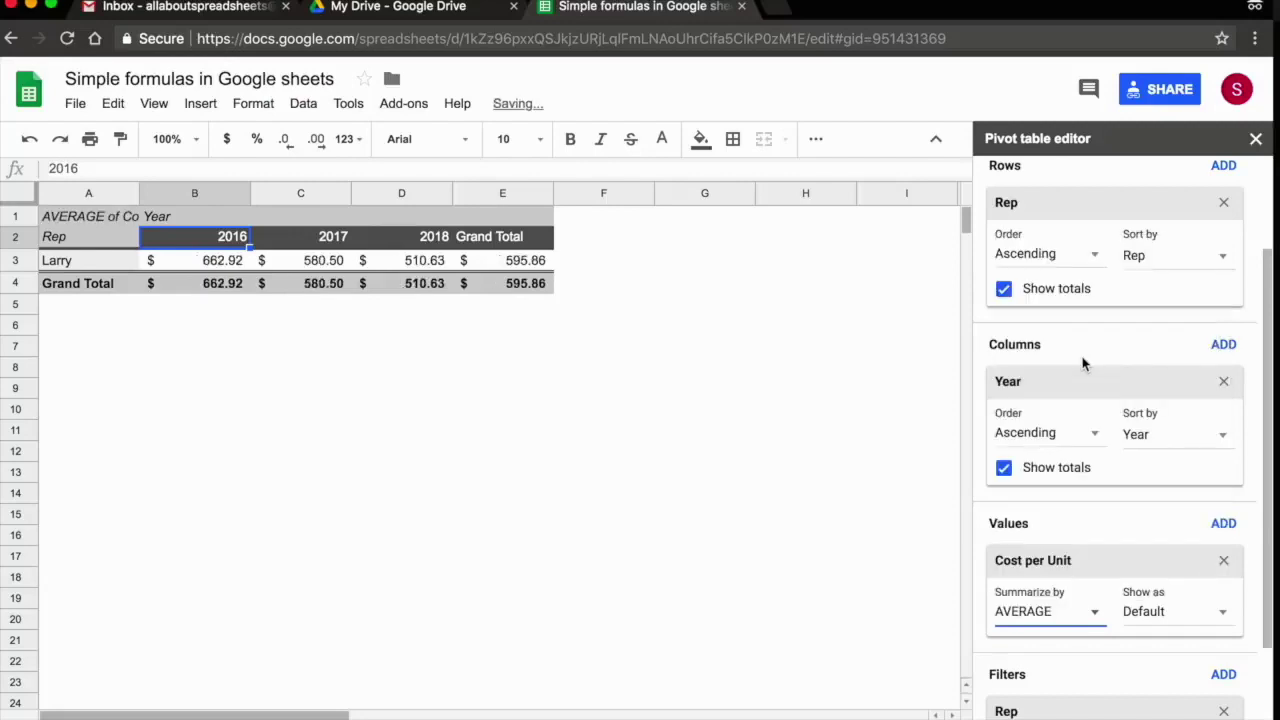
pyautogui.click(883, 447)
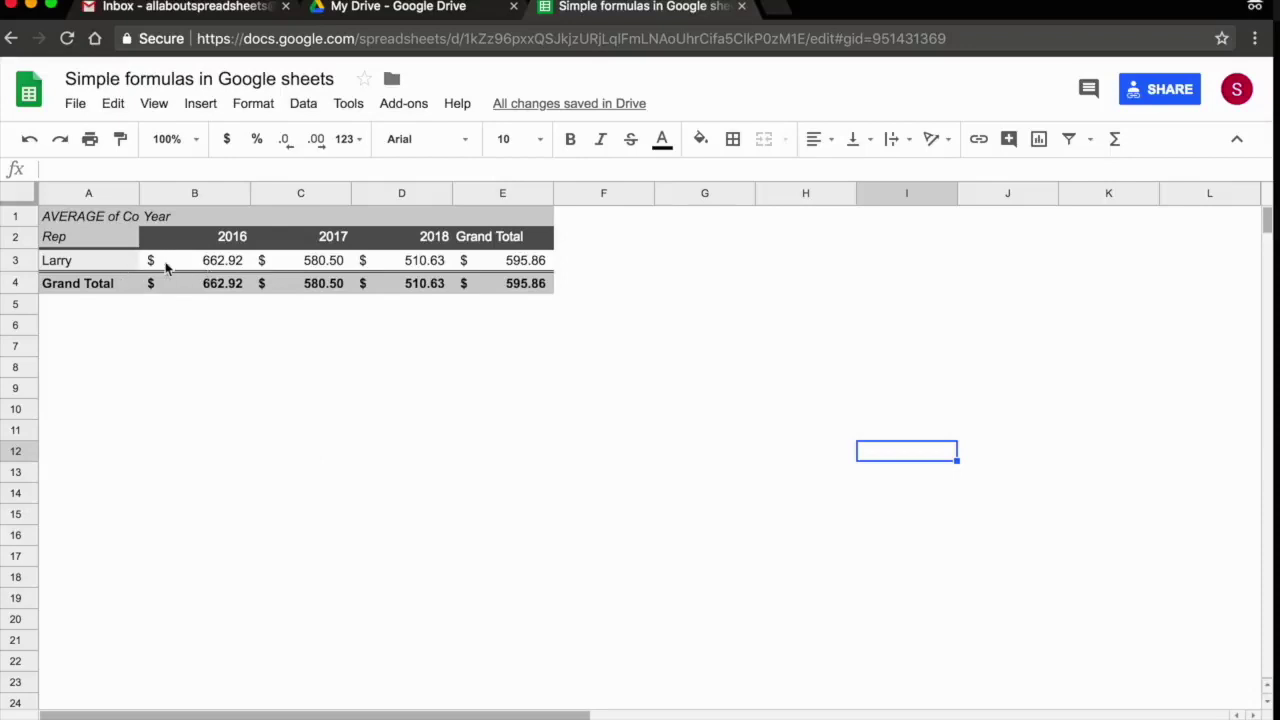
# Turn off Show totals for both Rows and Columns in the pivot editor
pyautogui.click(166, 267)
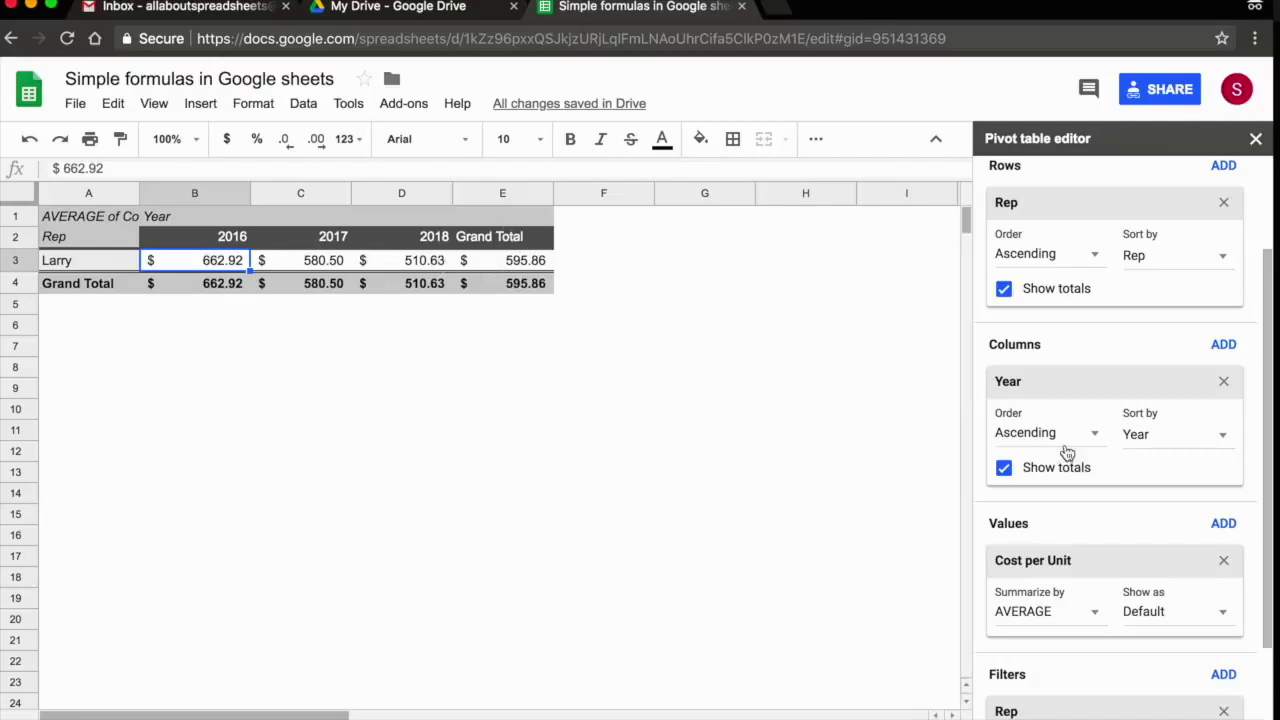
pyautogui.scroll(1, 1193, 338)
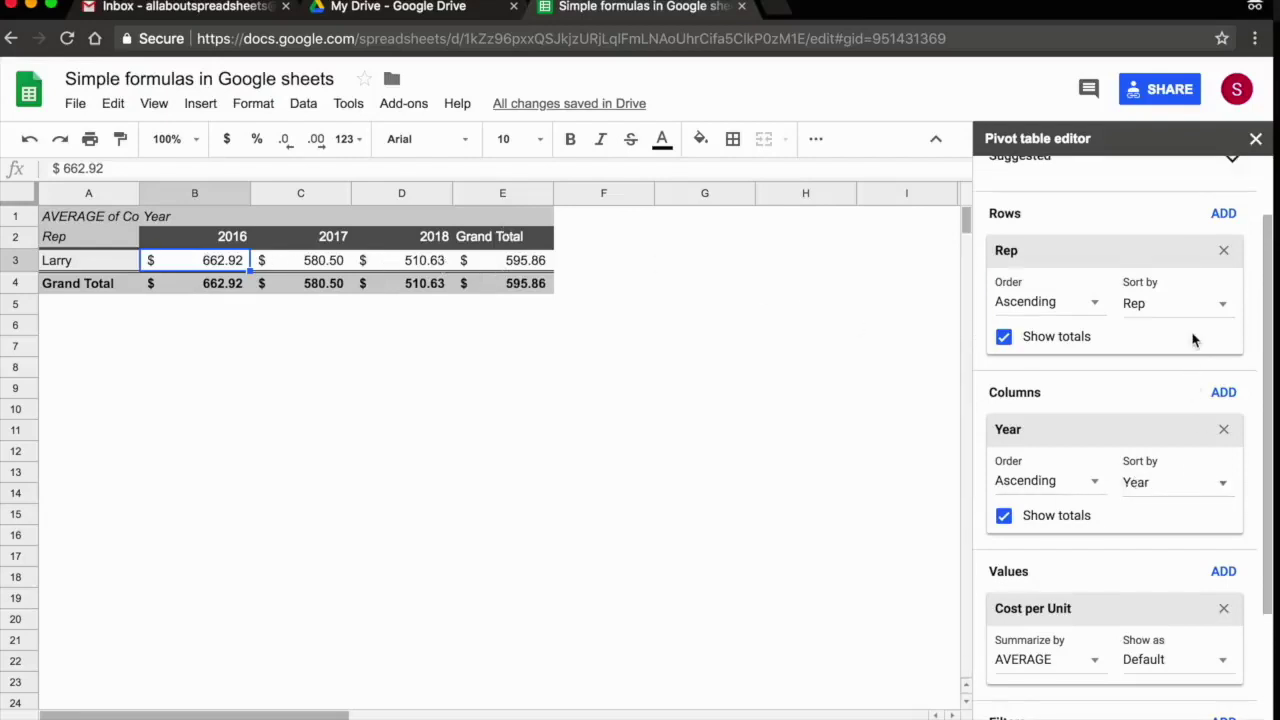
pyautogui.click(1004, 338)
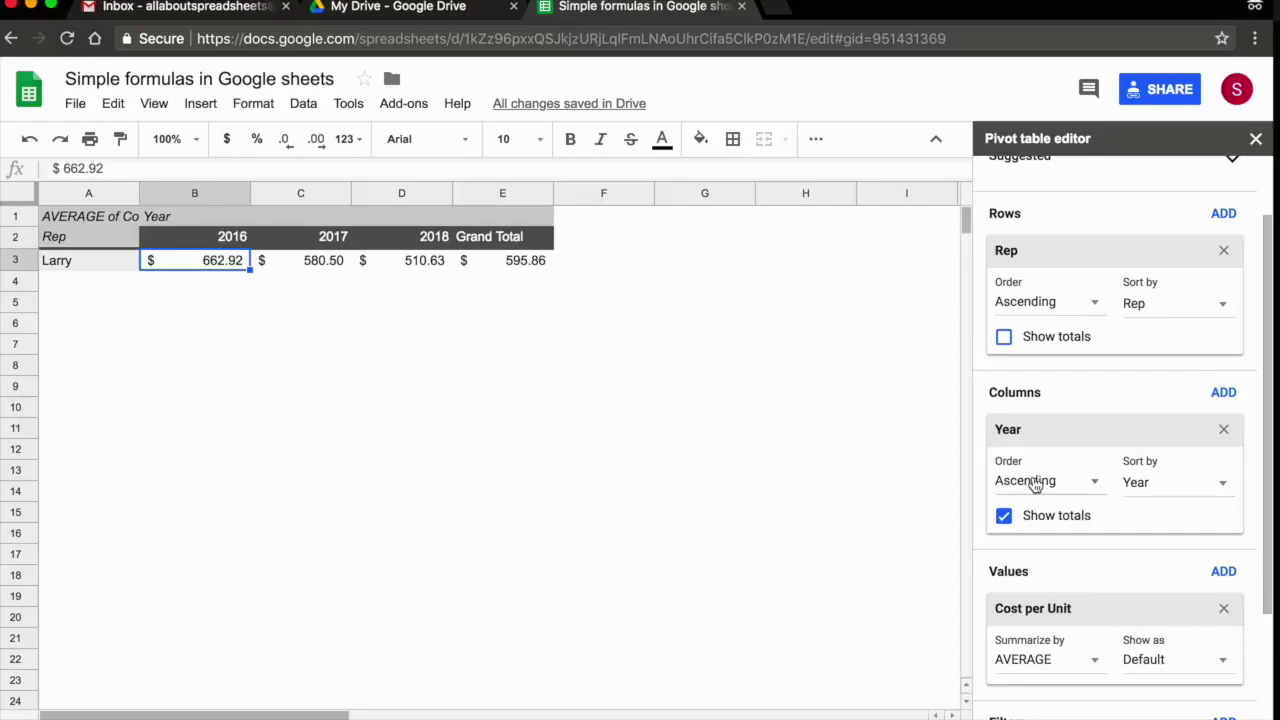
pyautogui.click(1004, 517)
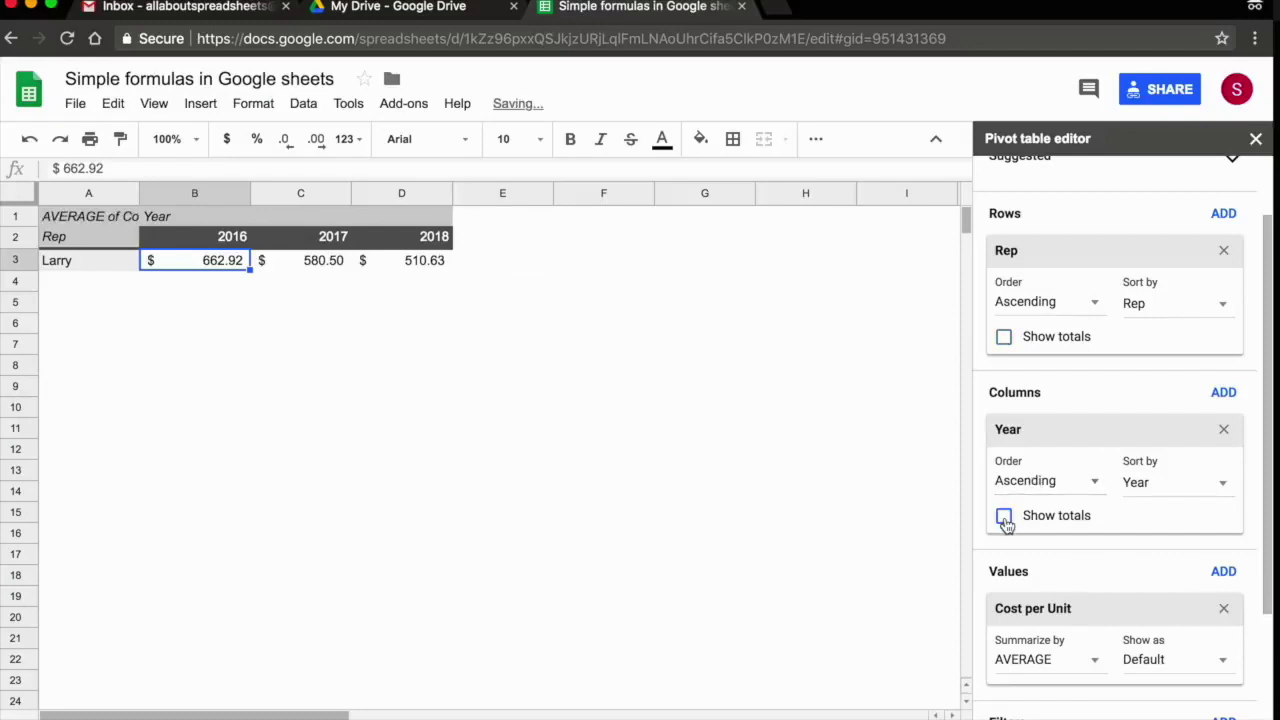
pyautogui.click(586, 495)
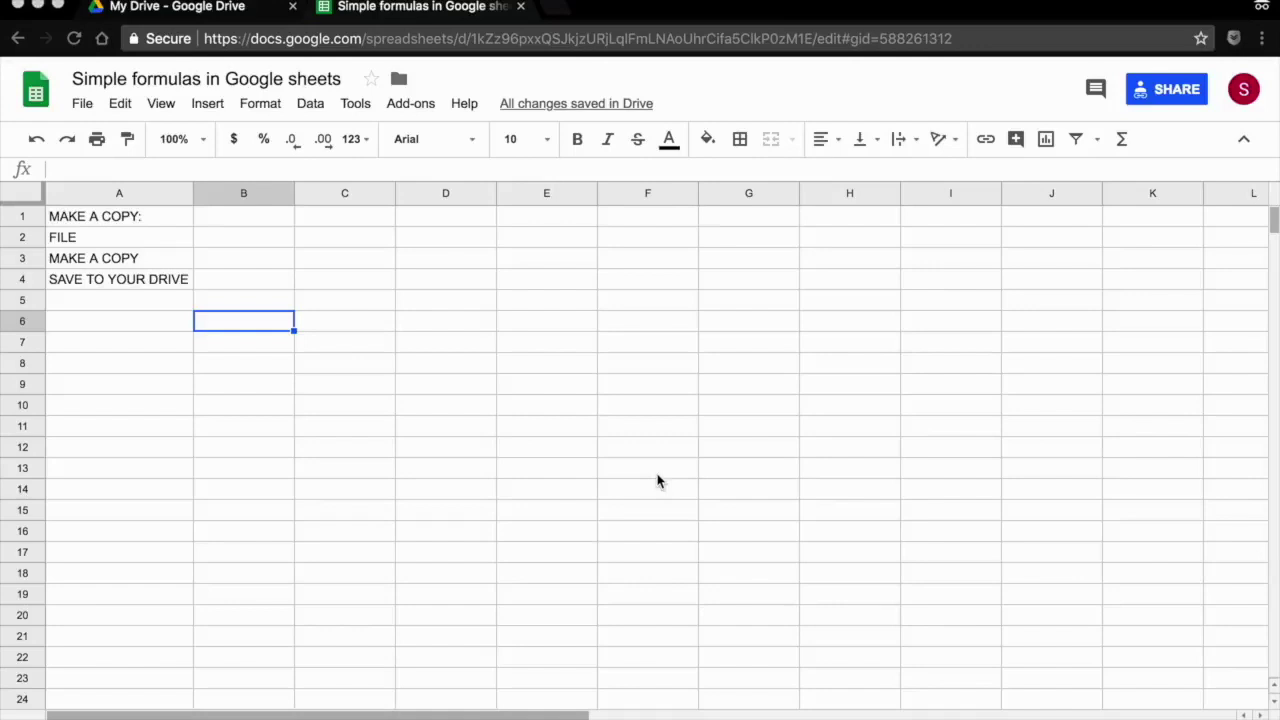
# Choose File > Make a copy to bring up the Copy document dialog
pyautogui.click(80, 105)
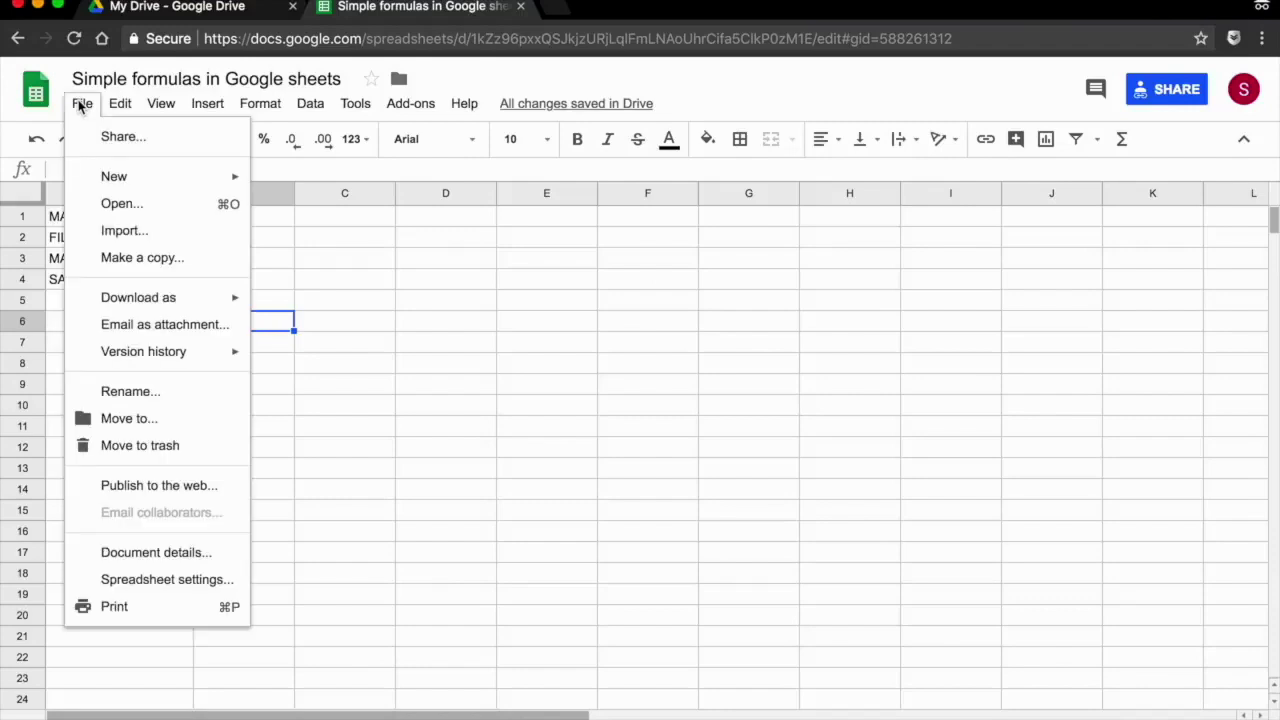
pyautogui.click(110, 257)
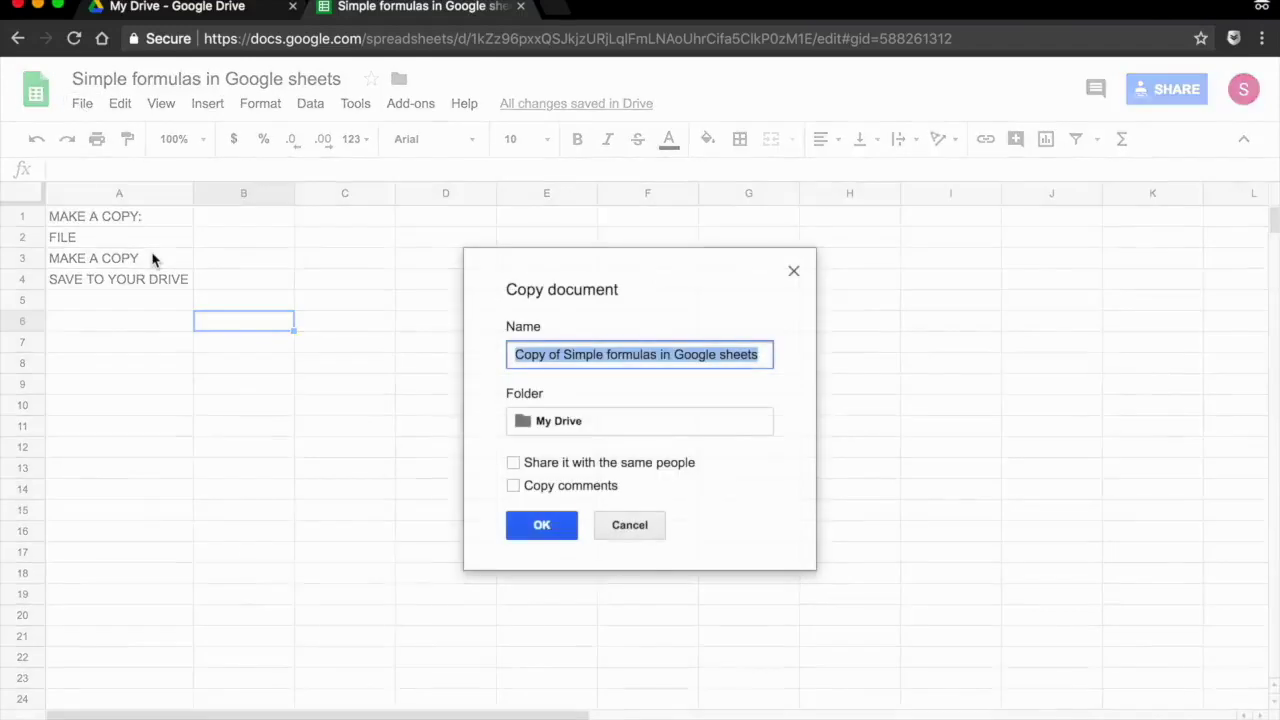